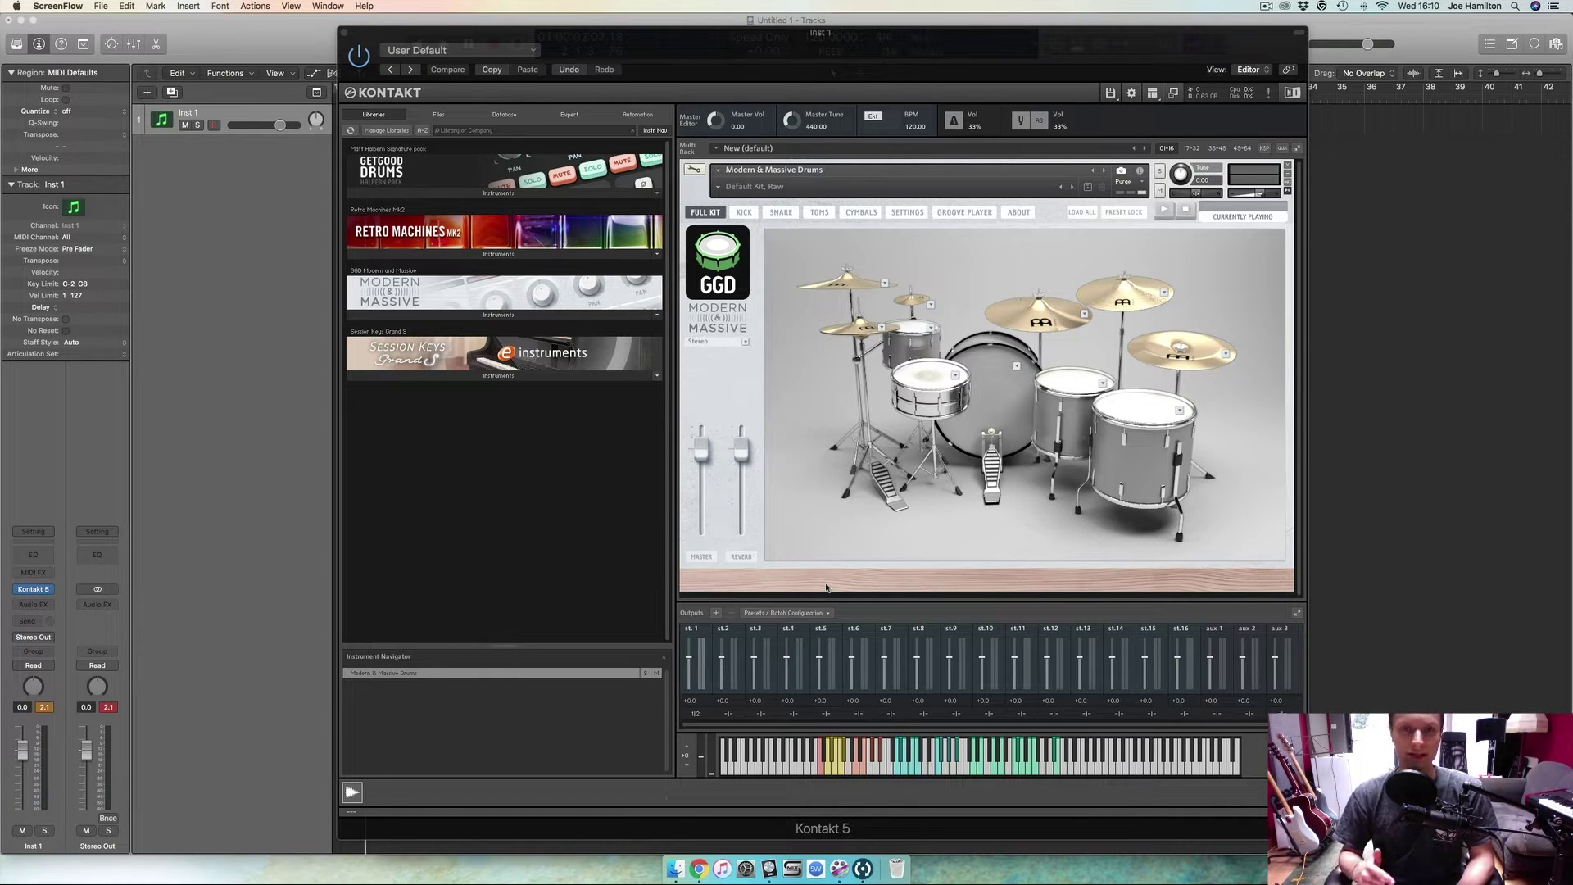
Download GGD_Wojtek_MIDI_Pack.rar in Connect and install it into the MIDI INSTALL VIDEO folder.
left_click(862, 870)
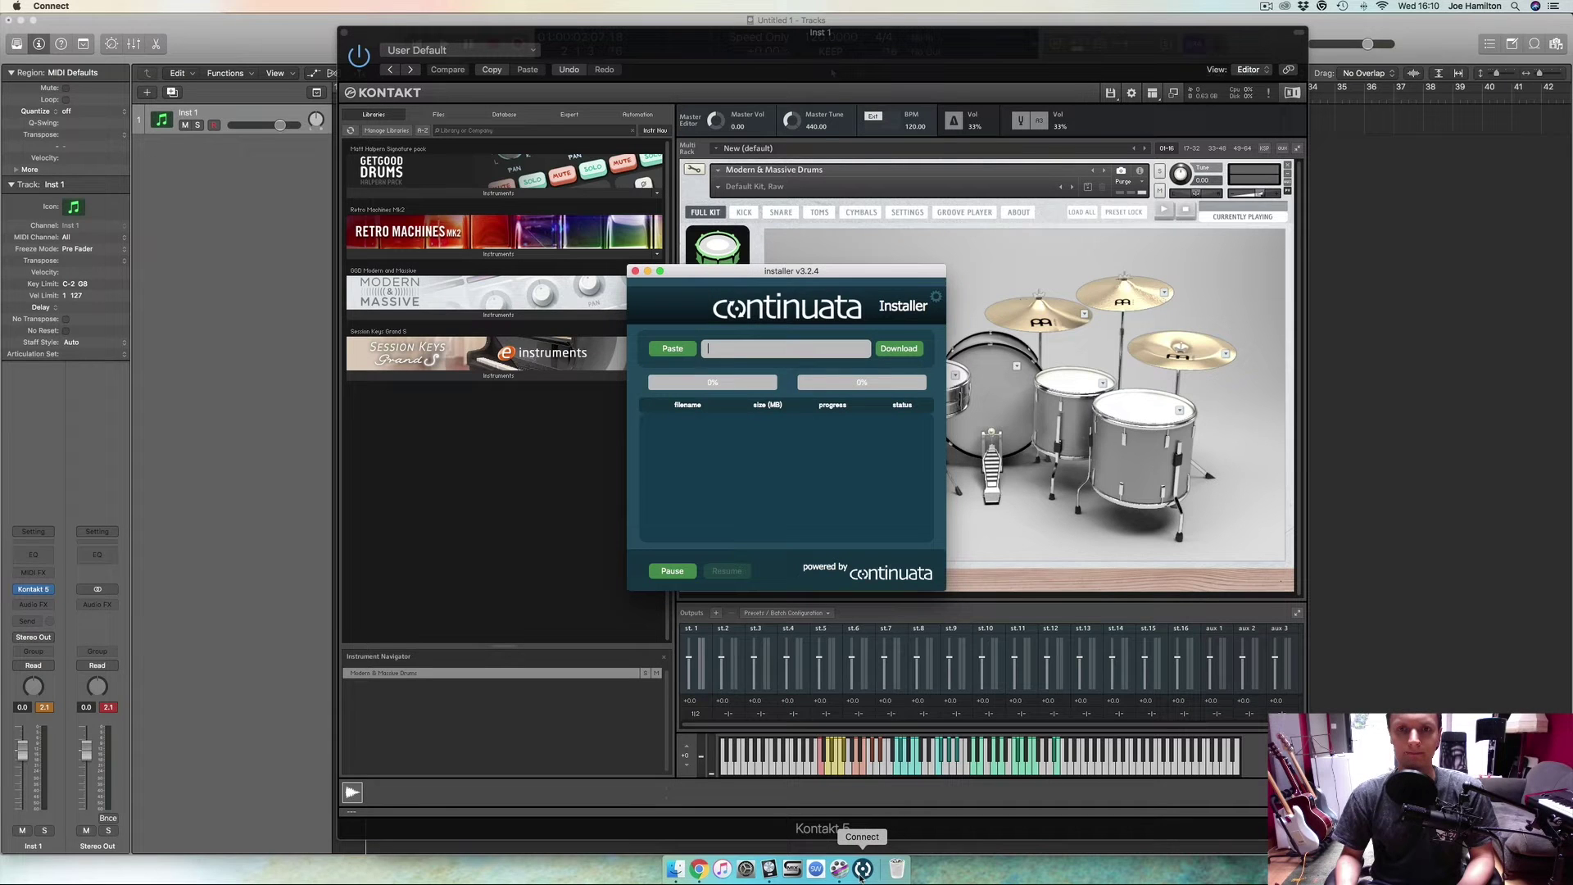
left_click(758, 350)
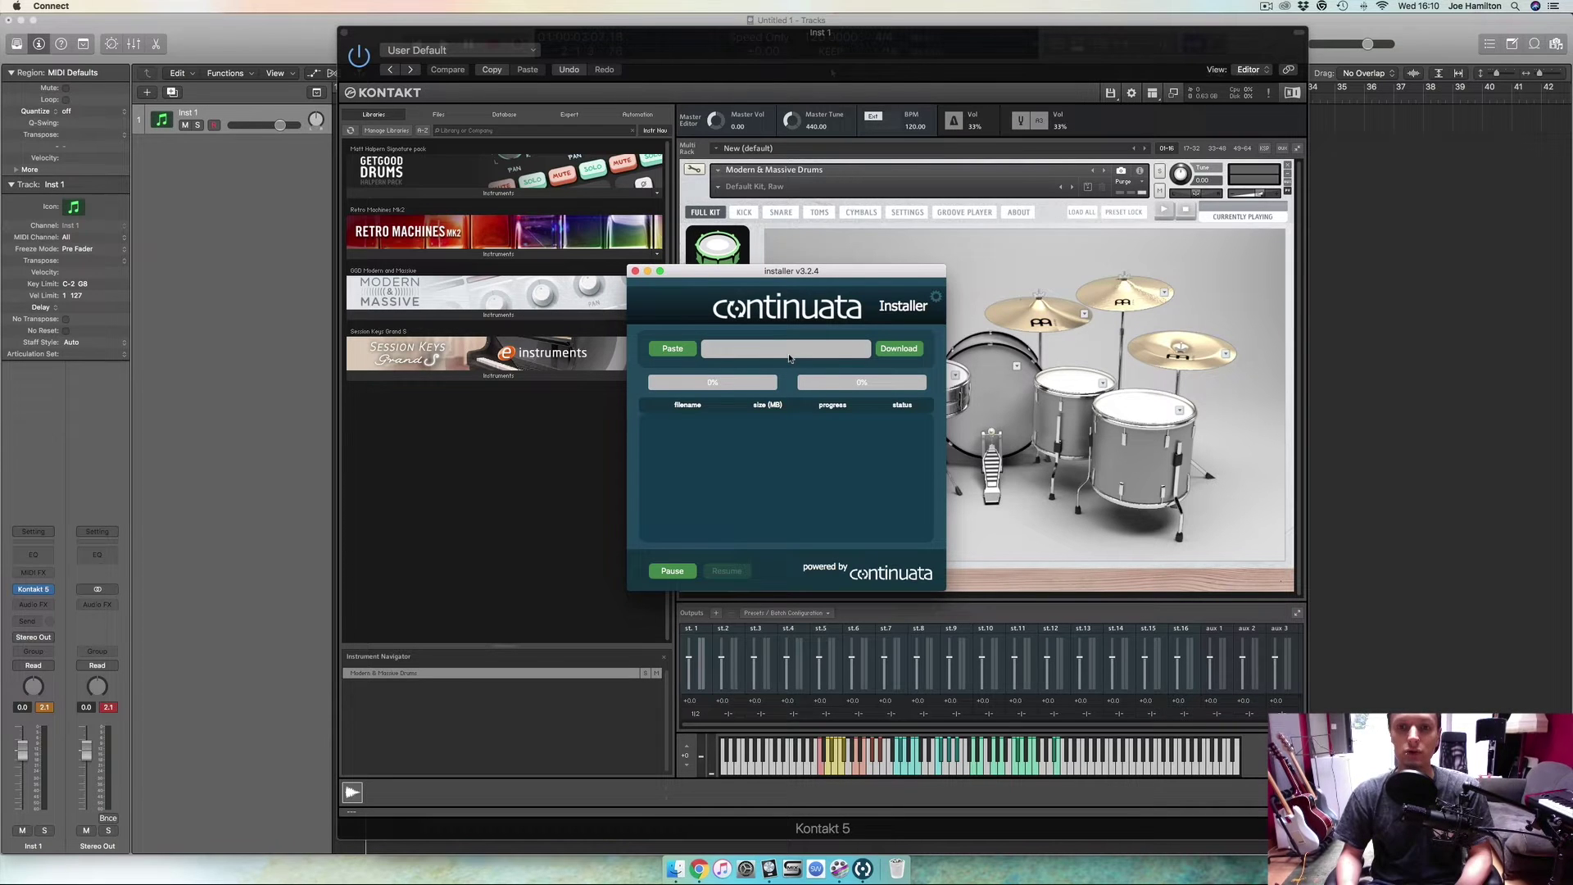
left_click(789, 358)
left_click(899, 348)
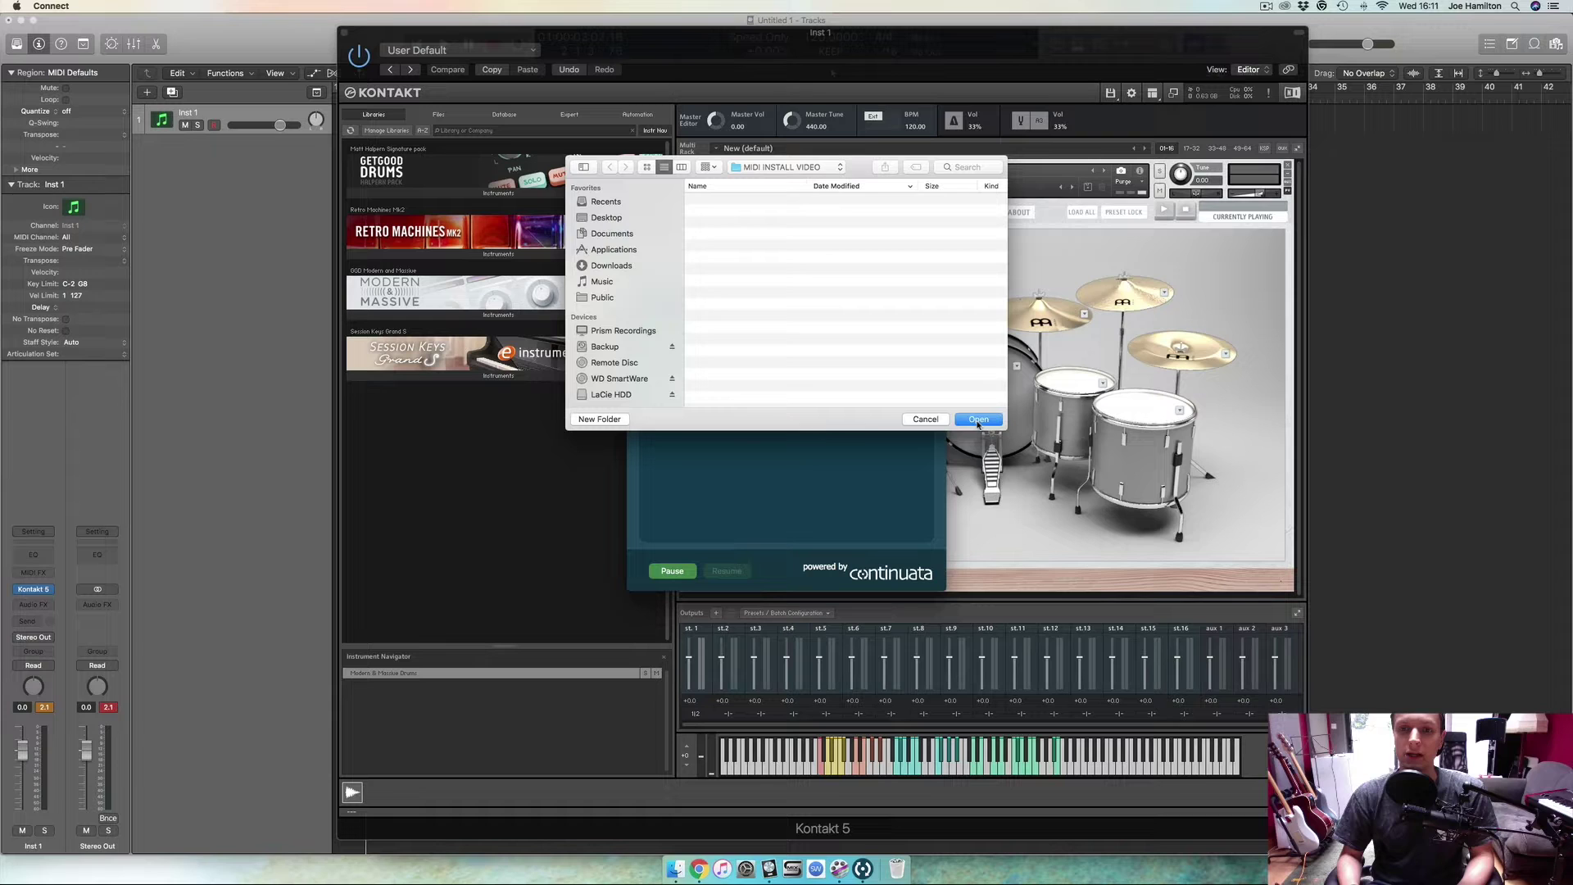
left_click(969, 419)
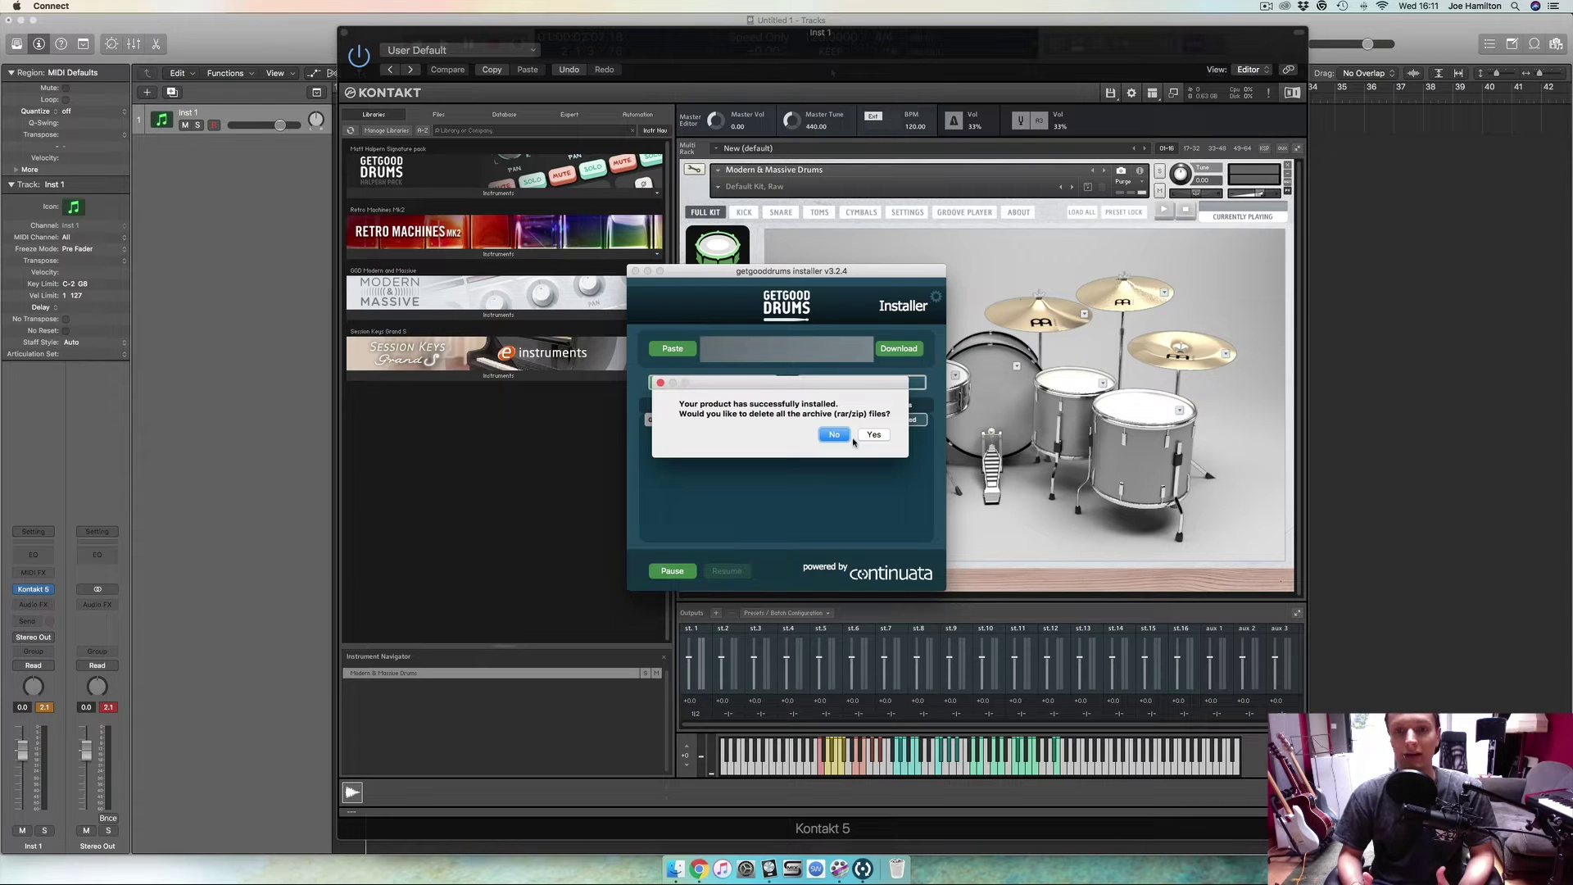
left_click(864, 440)
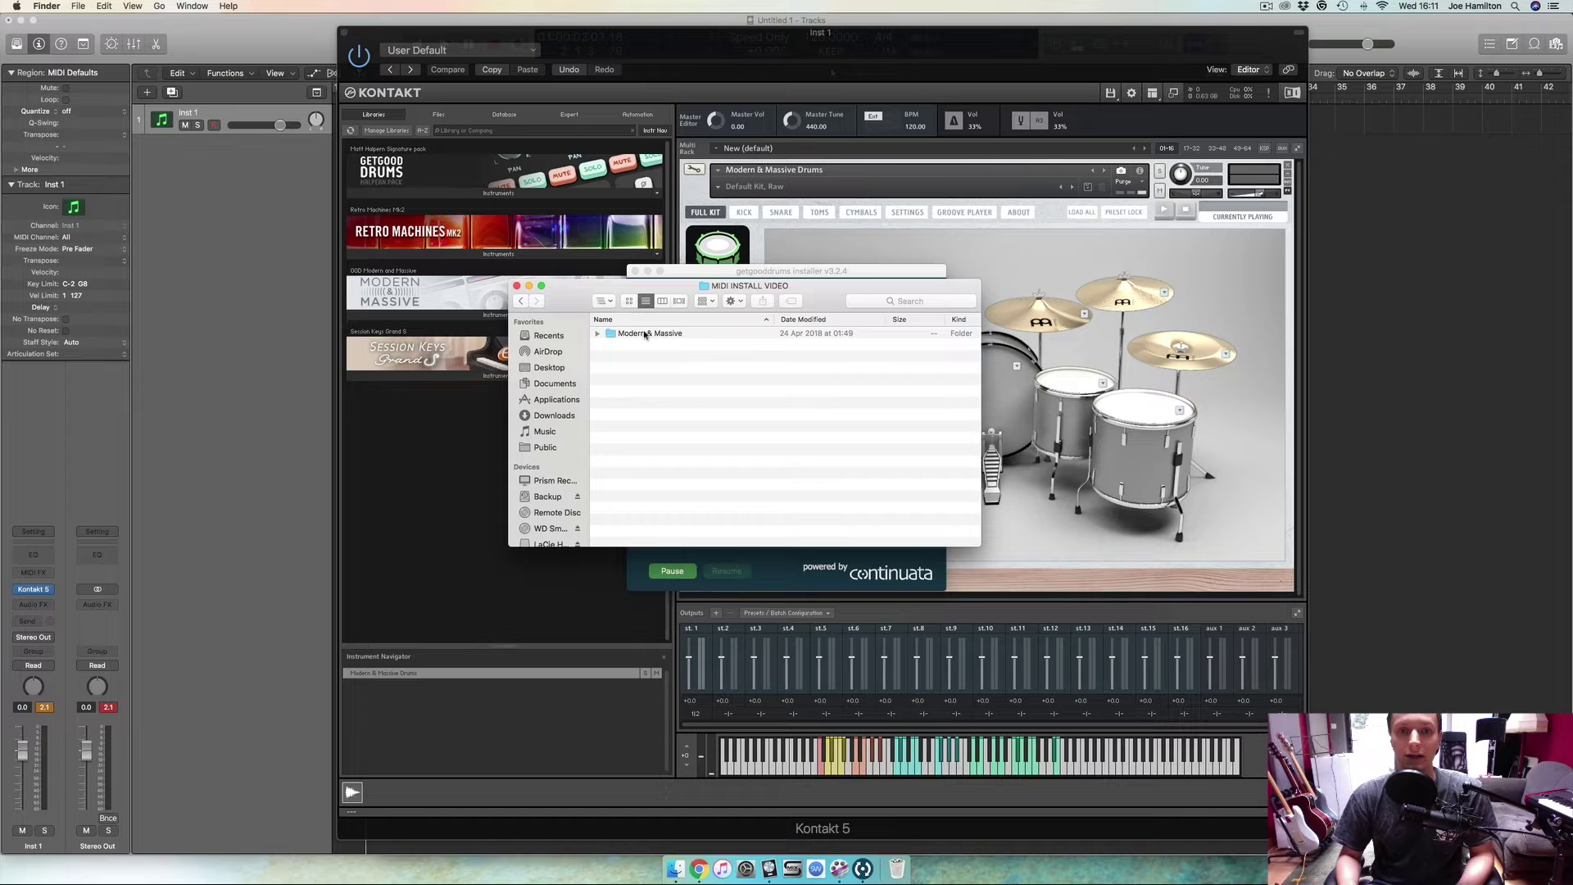
Open the Modern & Massive > MIDIFiles folder in Finder.
double_click(646, 334)
left_click(644, 334)
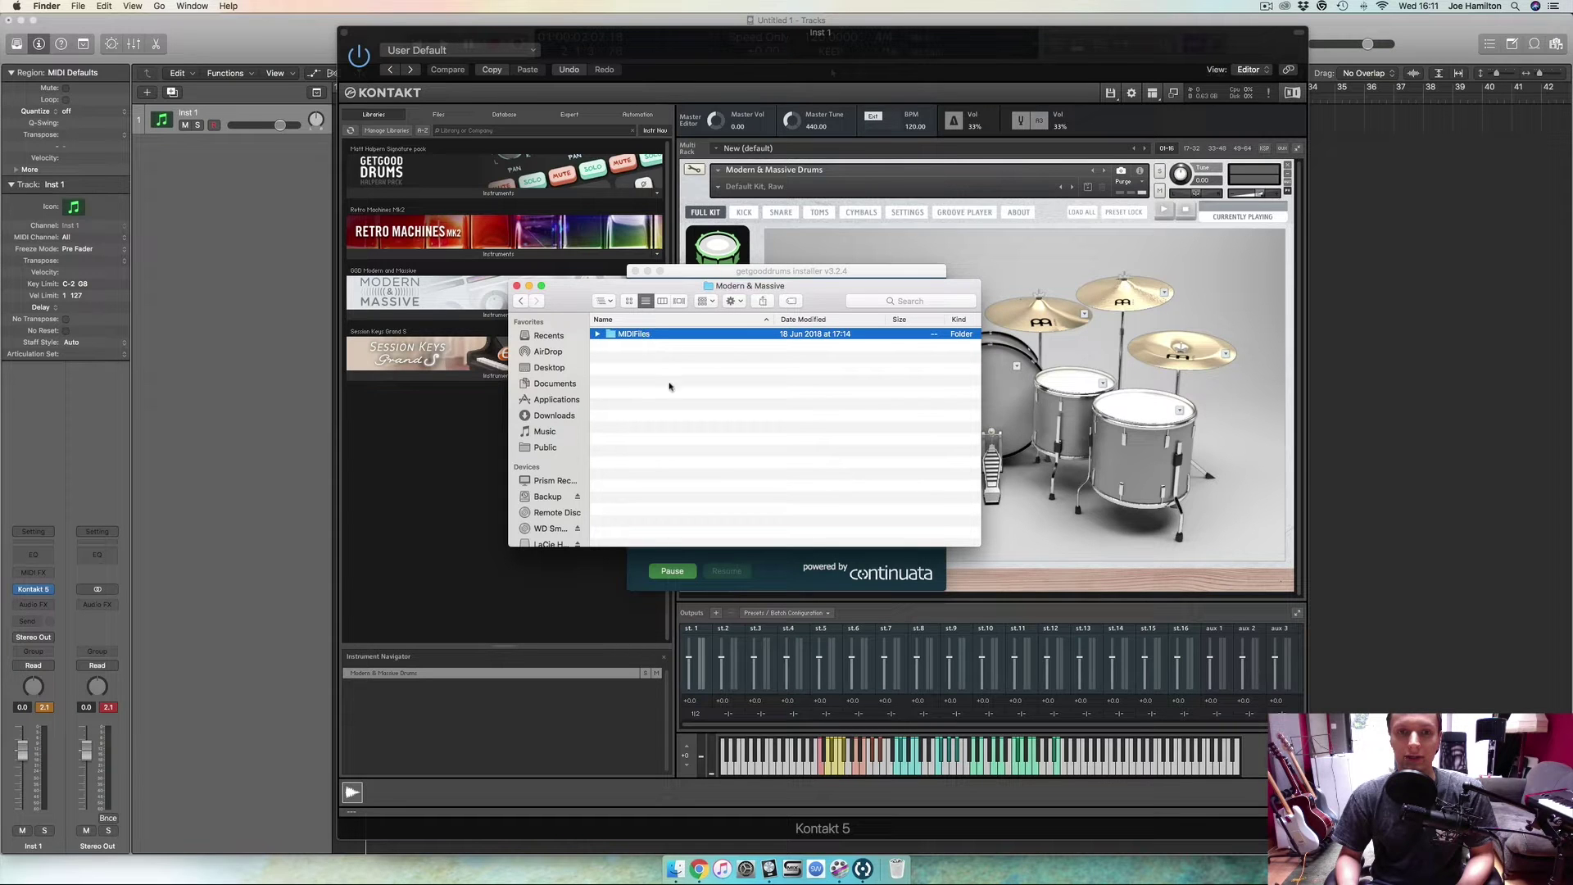
double_click(632, 334)
left_click(642, 335)
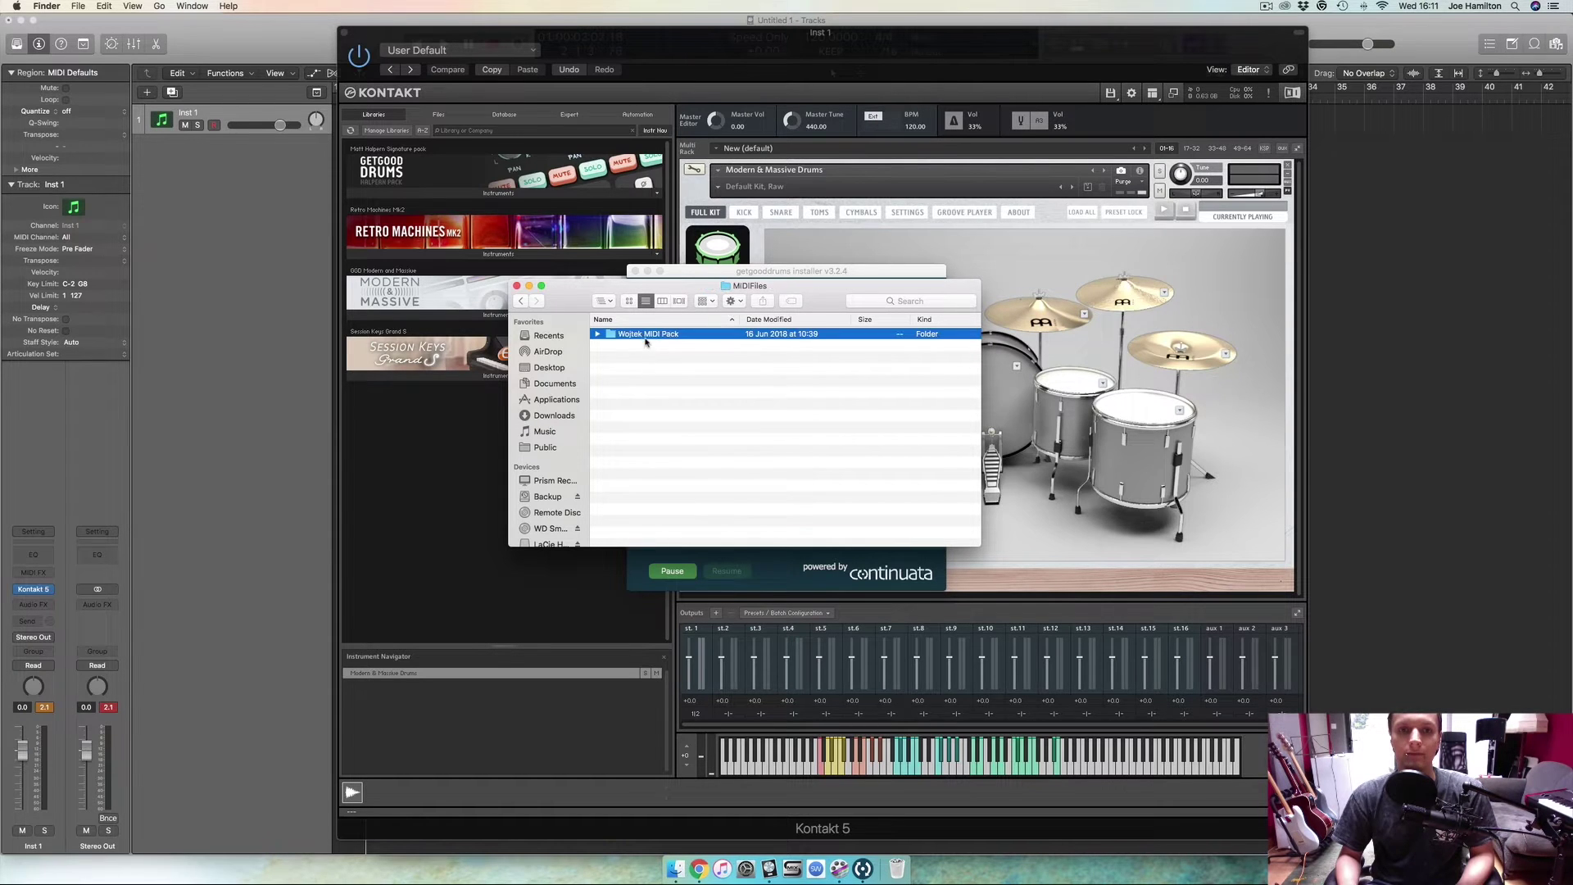
left_click(656, 361)
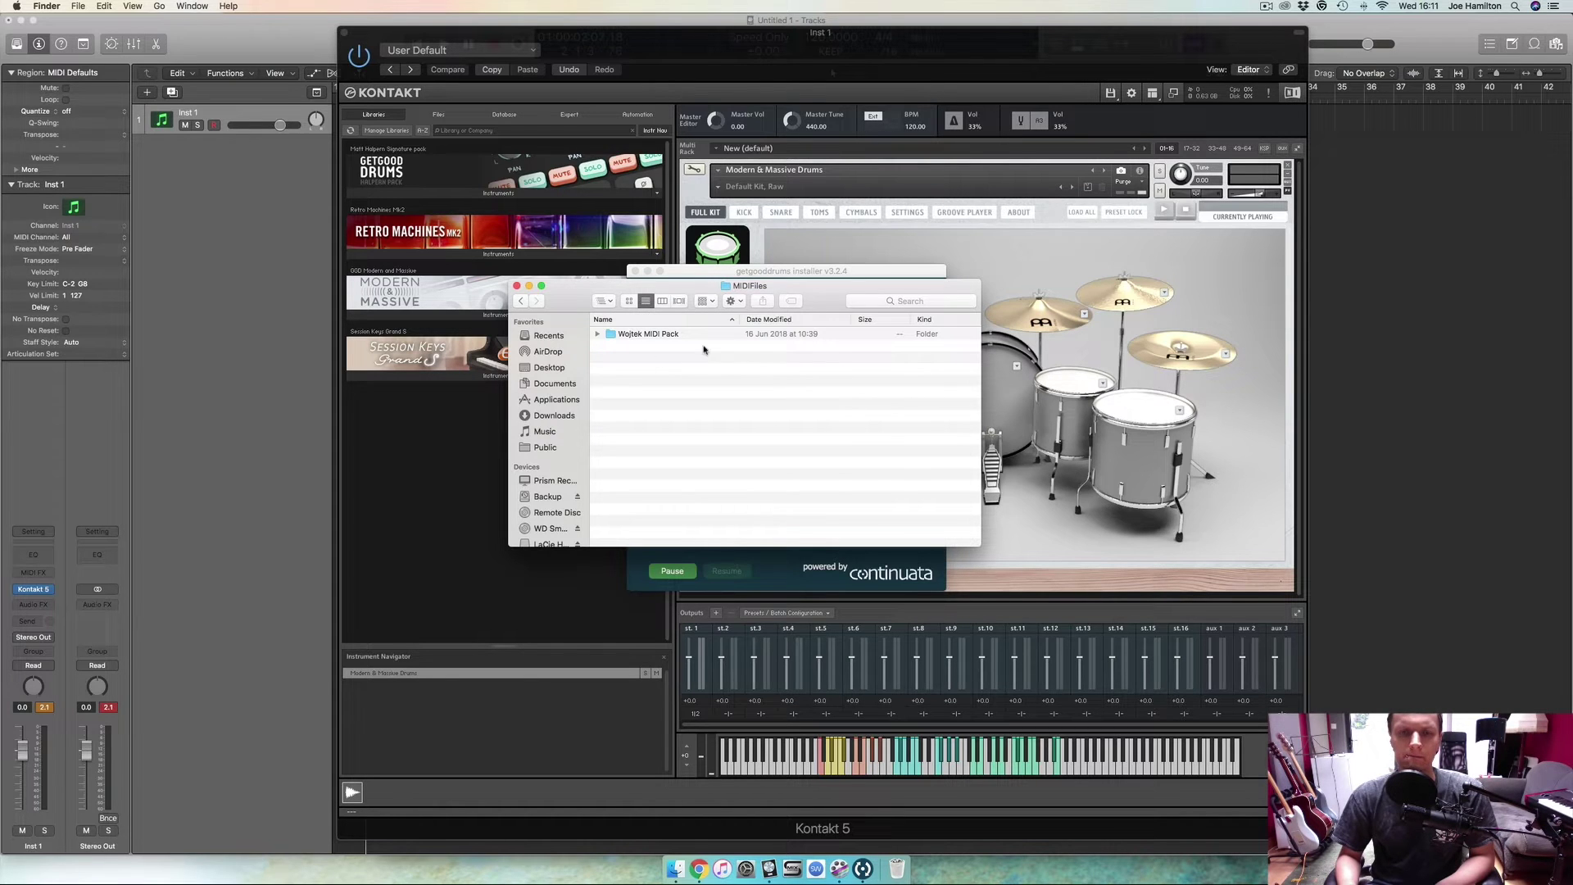
Close the Connect installer and bring the MIDIFiles Finder window back.
left_click(761, 272)
left_click(636, 272)
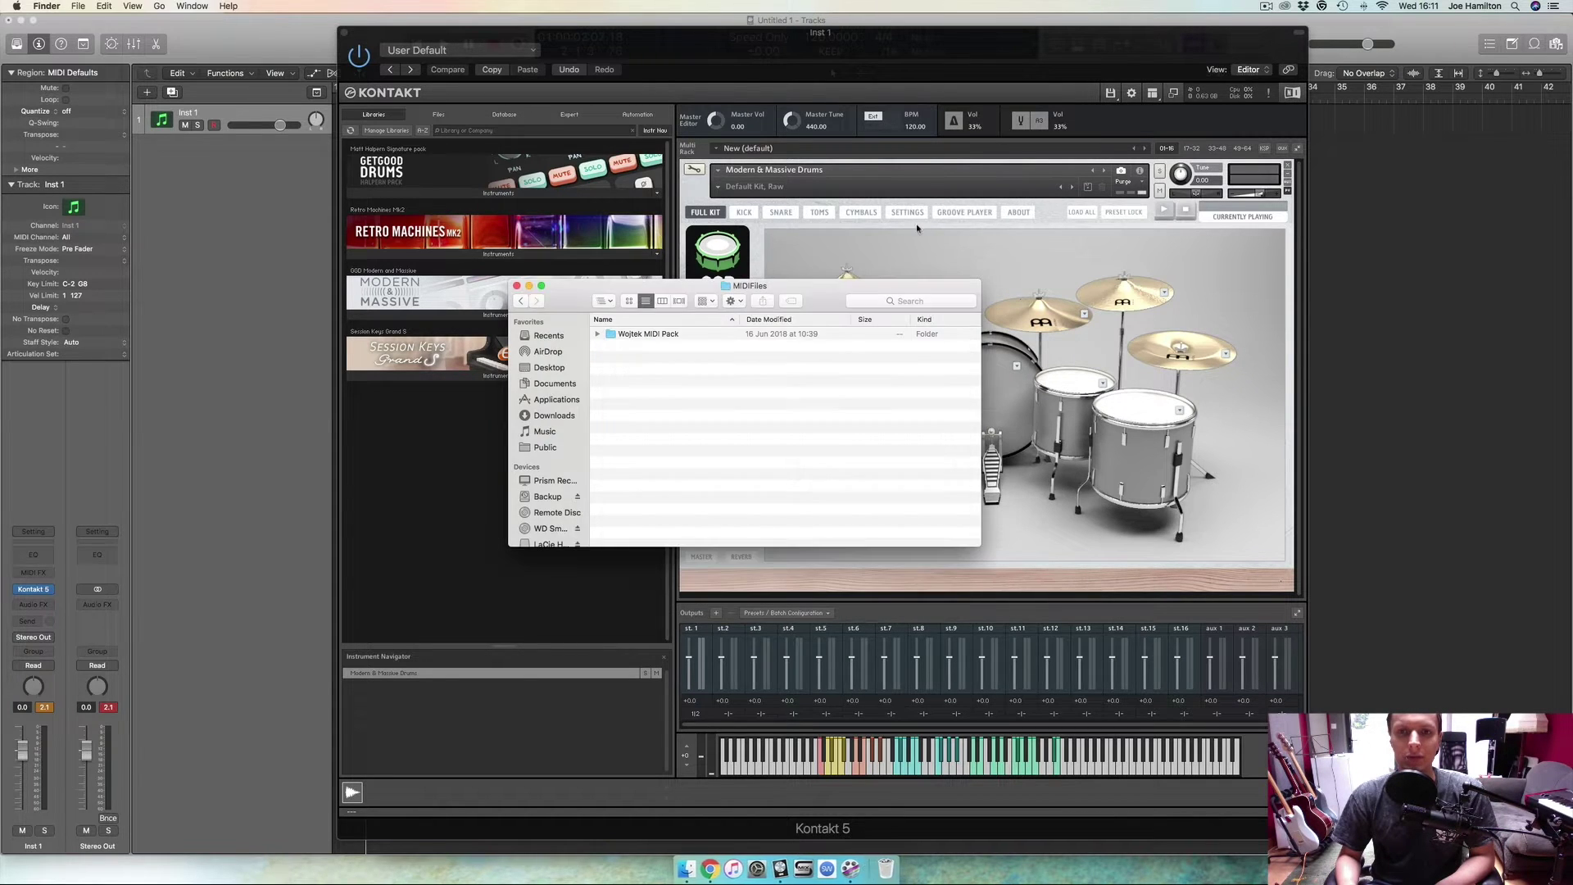
left_click(1025, 334)
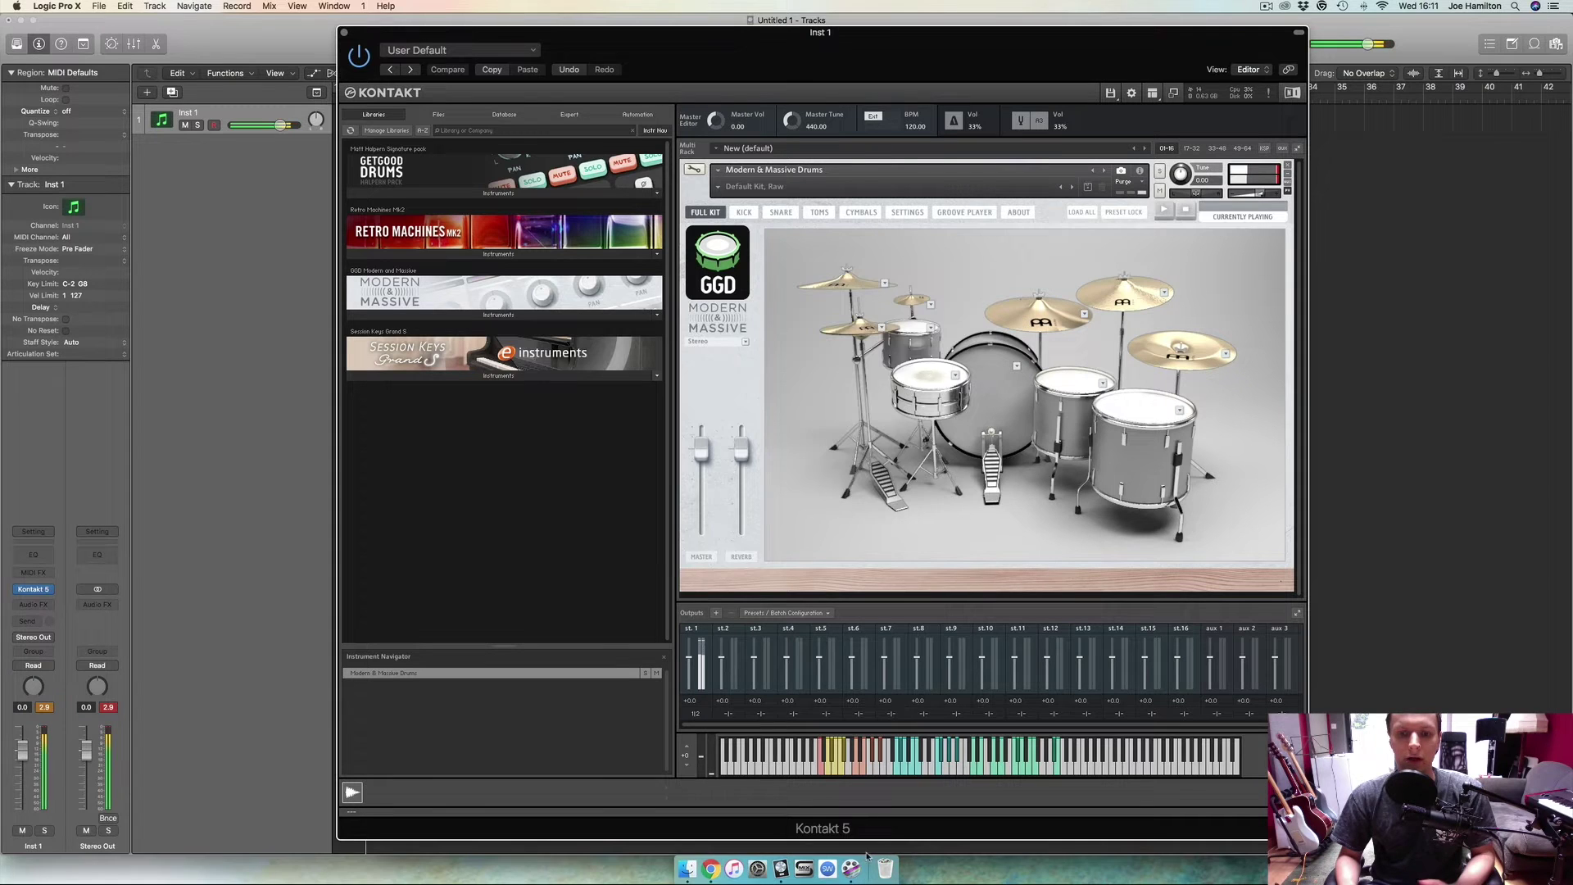
key("super+Tab")
Copy the Wojtek MIDI Pack folder and check its song folders, returning to MIDIFiles.
right_click(636, 352)
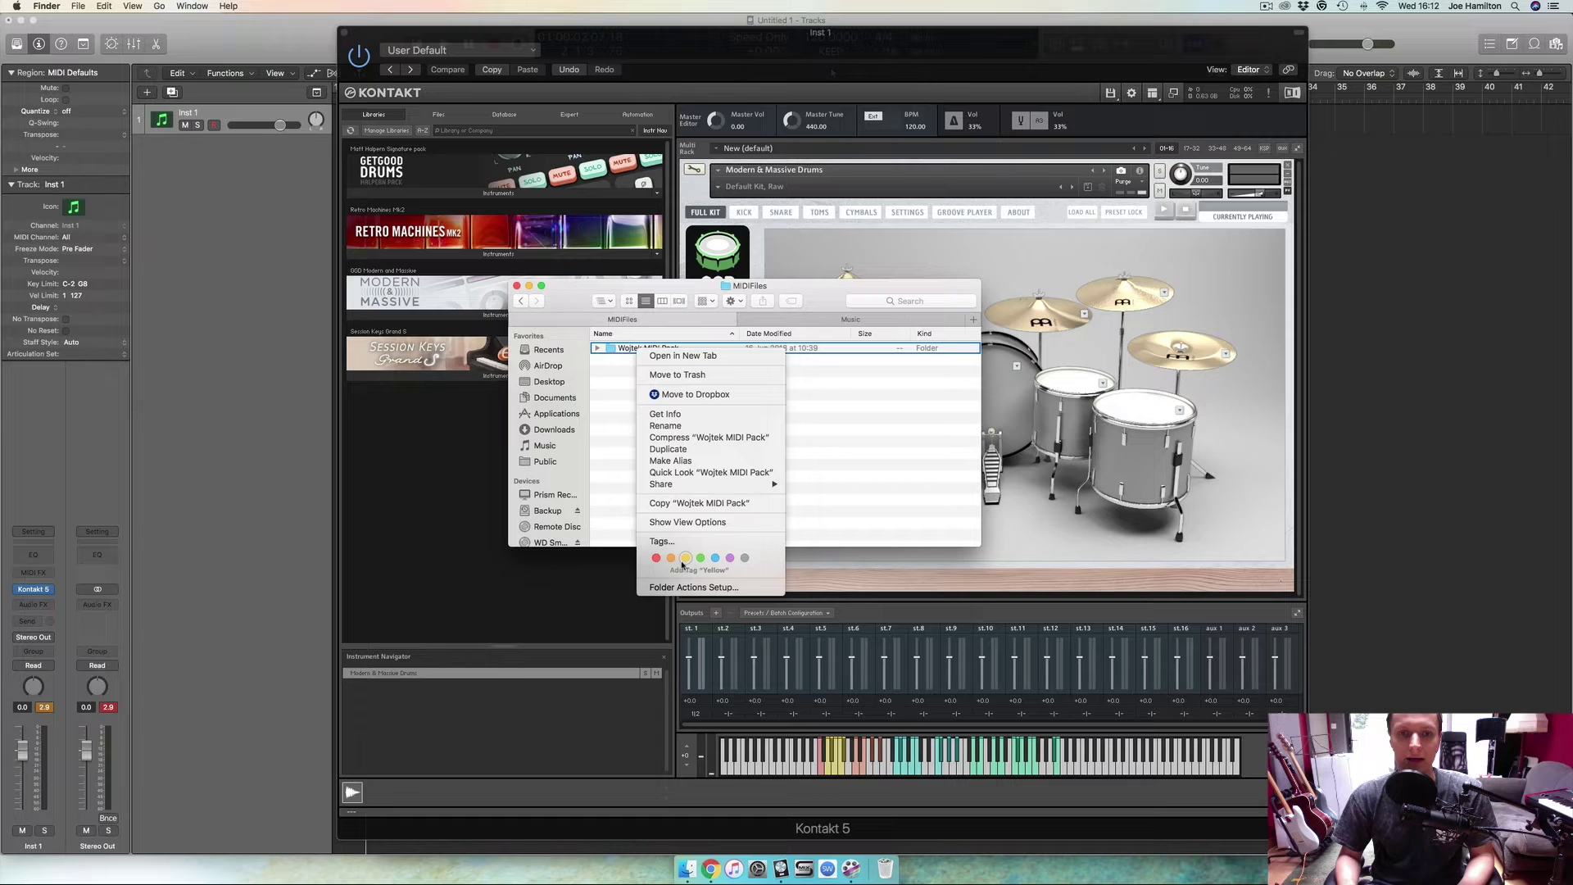
left_click(660, 504)
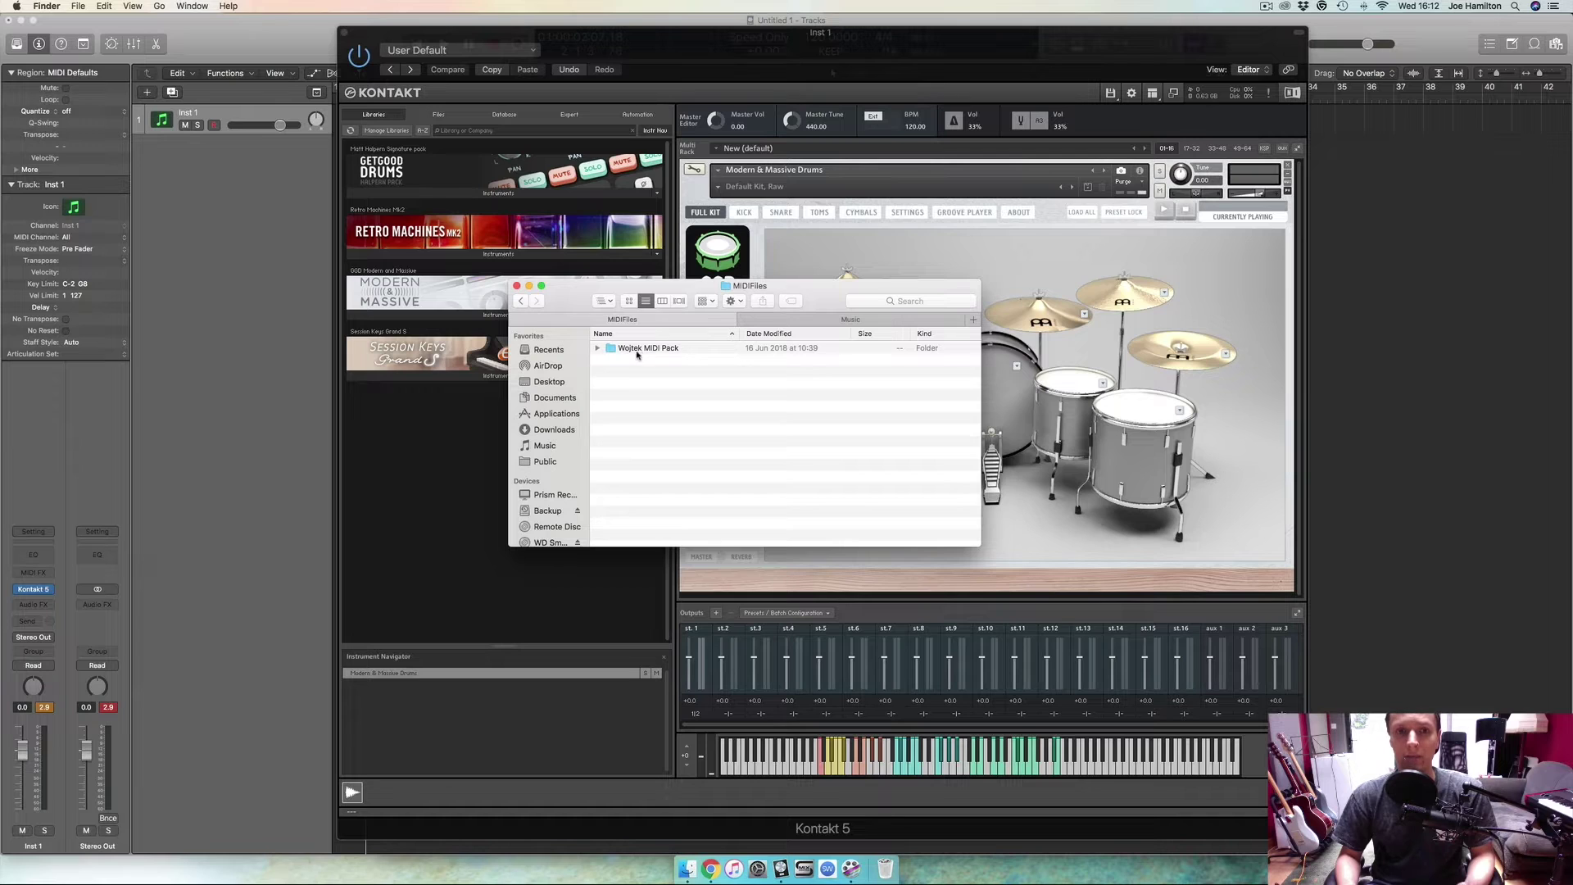
left_click(520, 302)
left_click(630, 351)
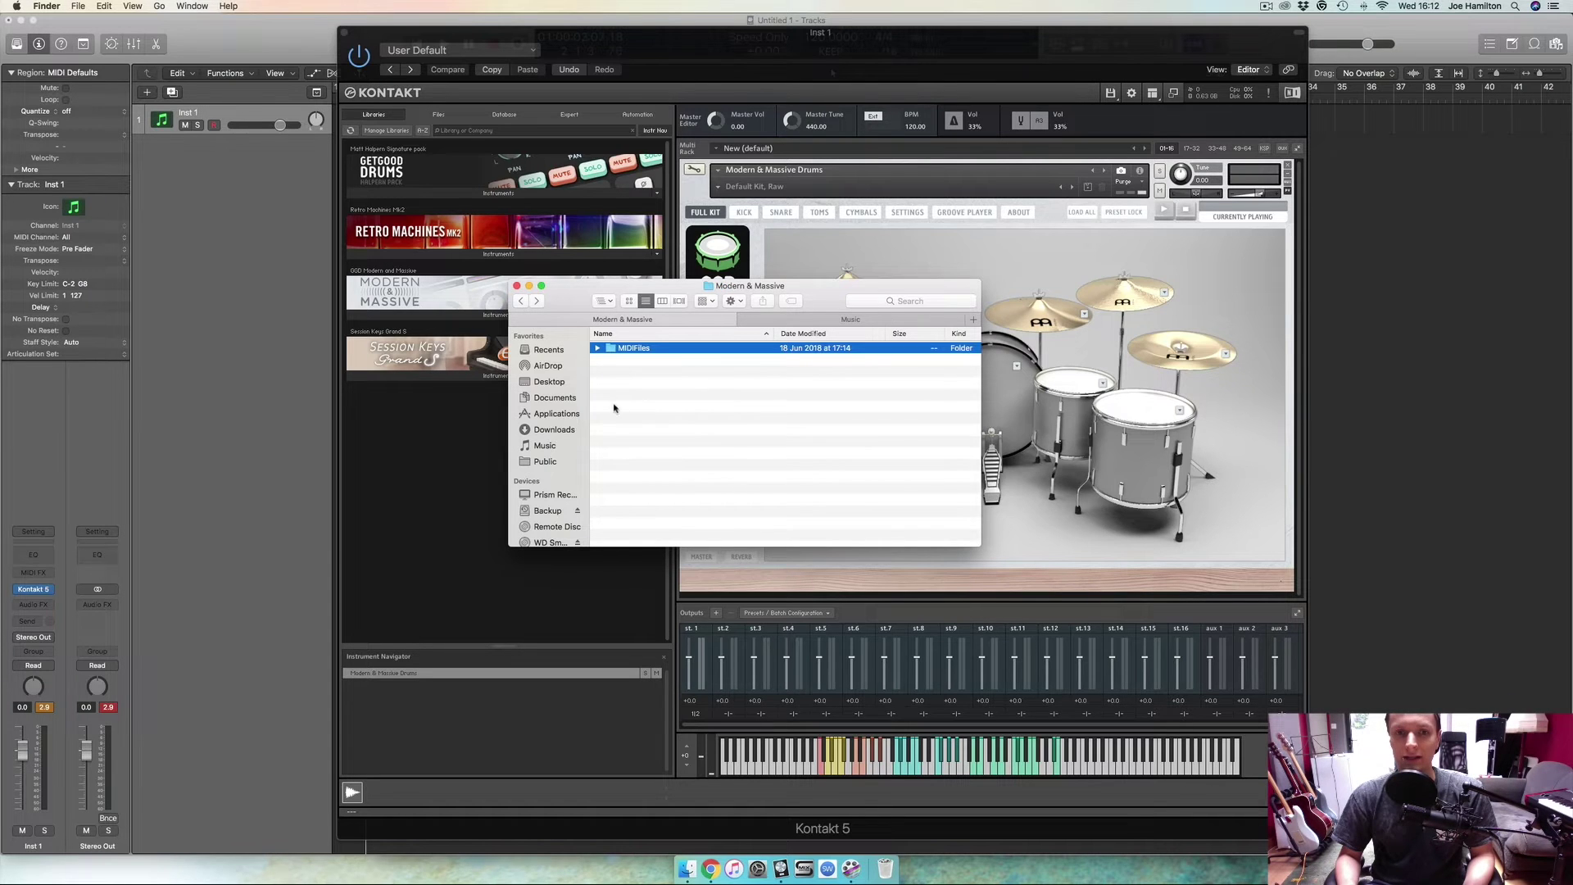
left_click(521, 302)
left_click(673, 354)
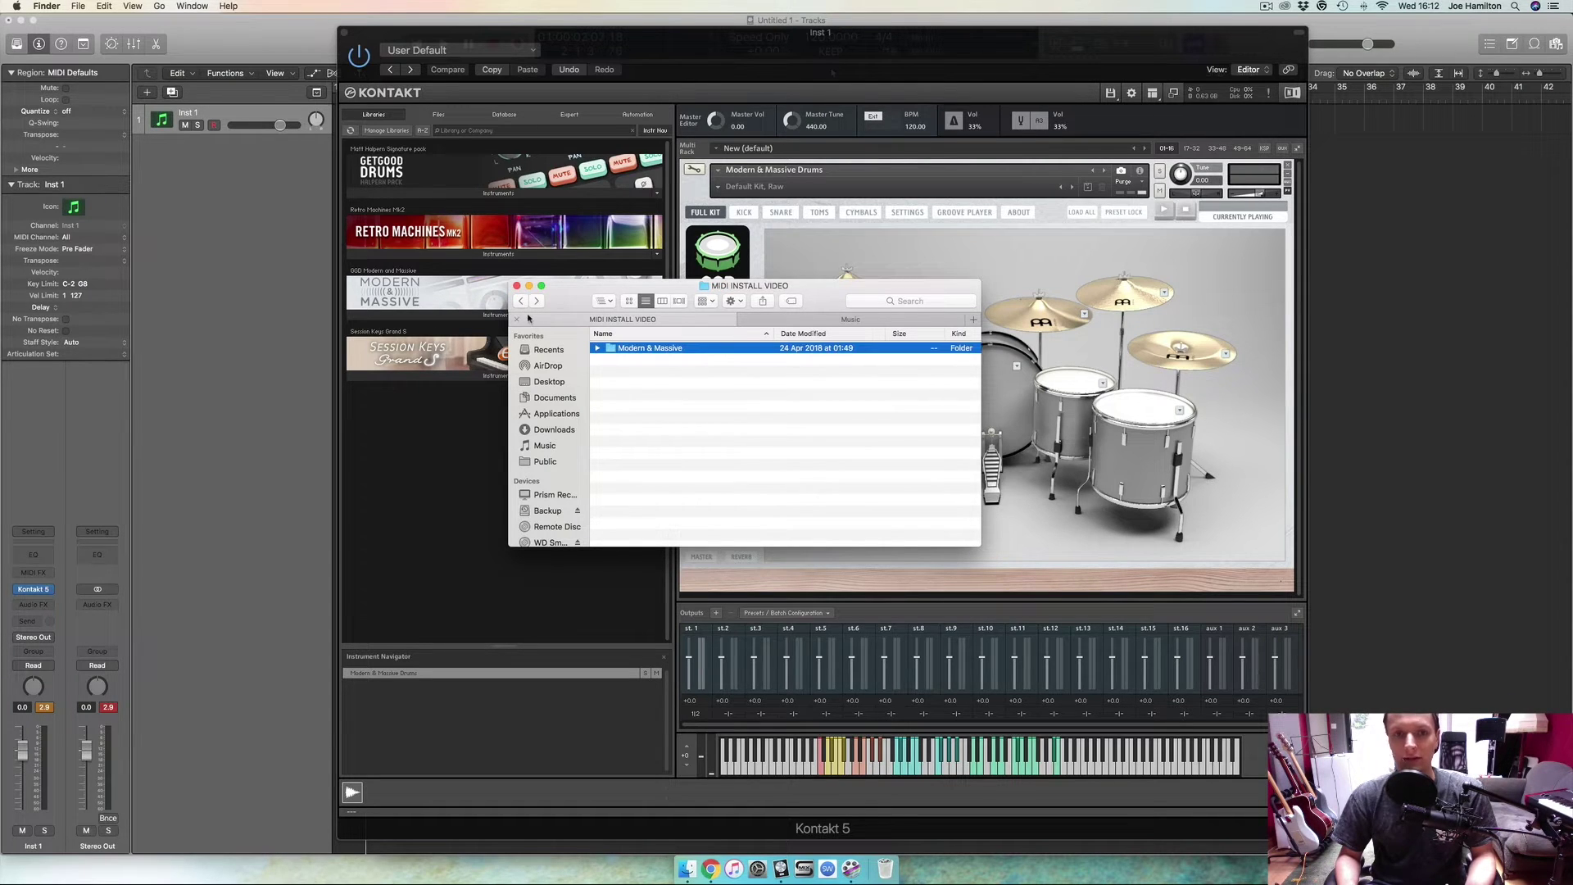
left_click(536, 302)
left_click(535, 303)
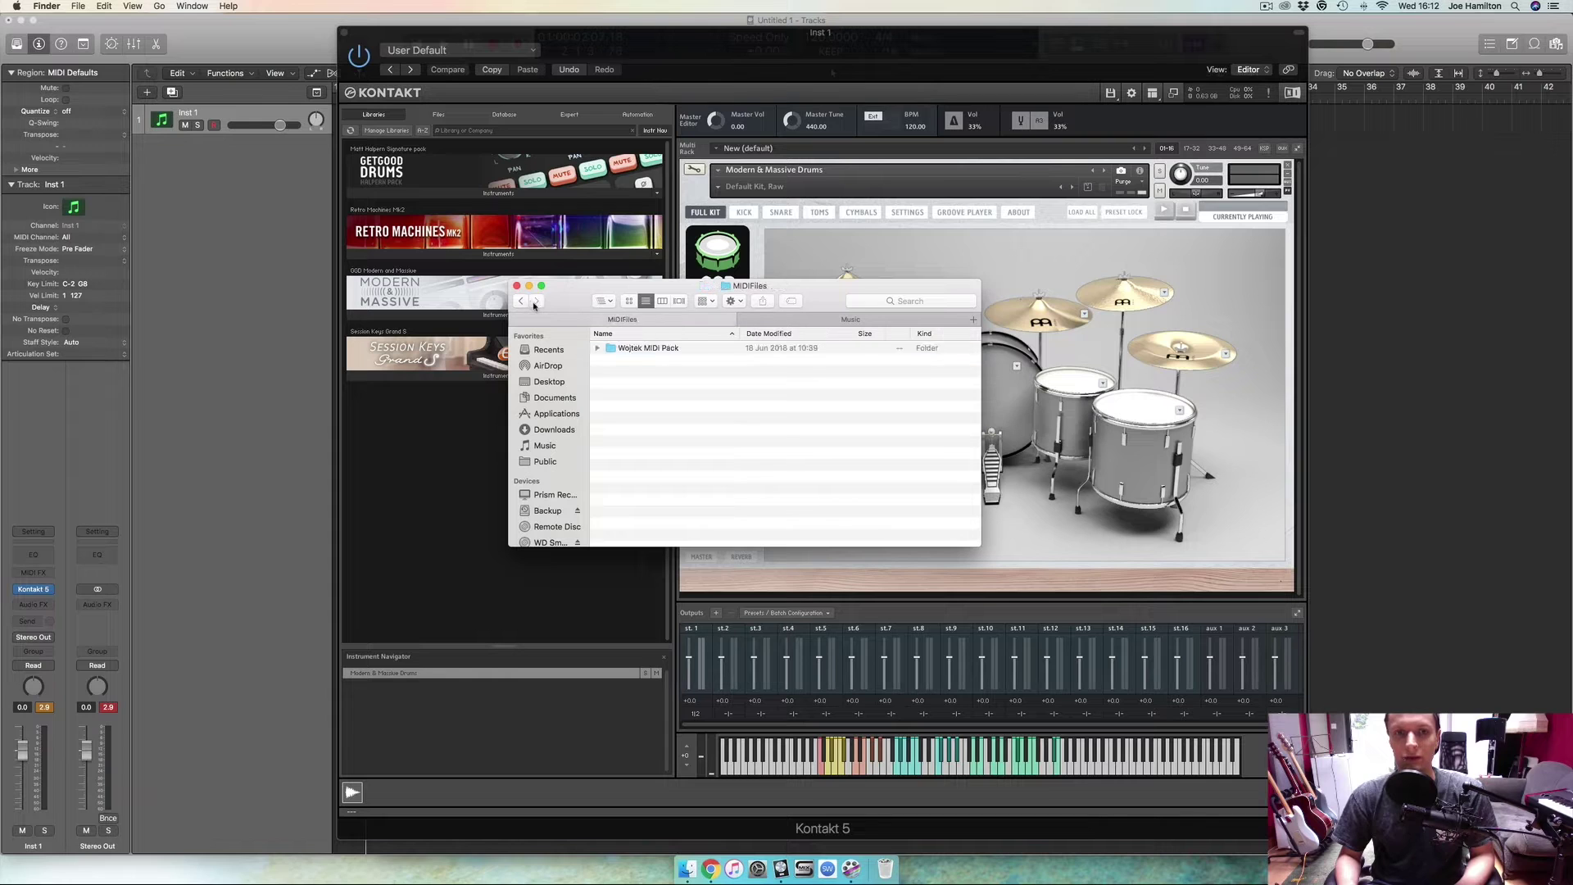
left_click(646, 351)
double_click(651, 351)
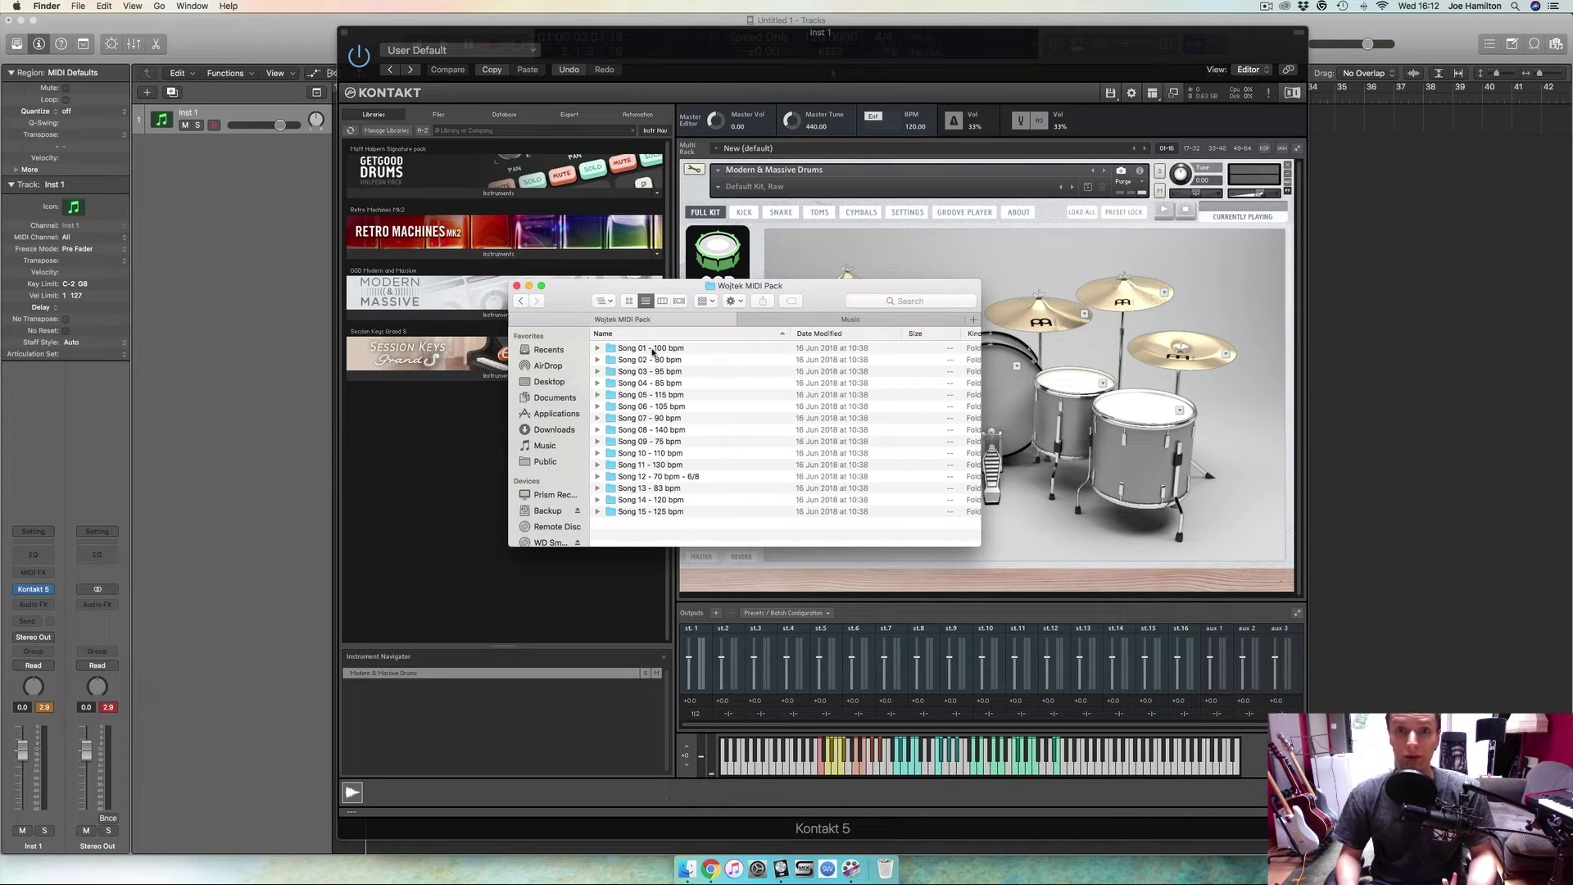
left_click(520, 301)
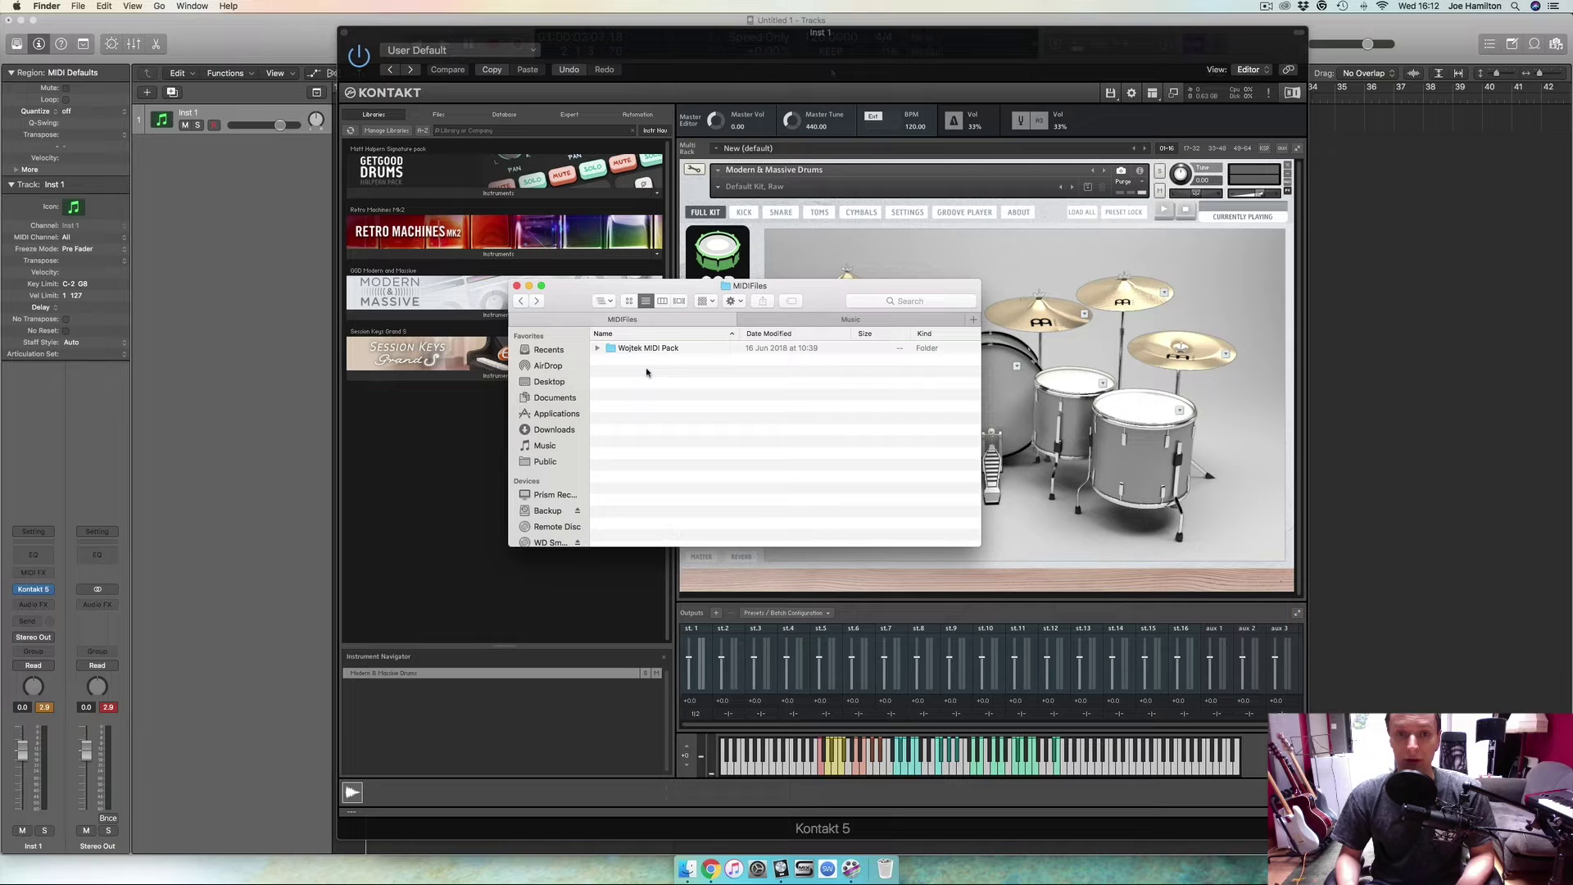
Navigate to Music > Kontakt Instruments > Modern and Massive > Modern & Massive > MIDIFiles.
left_click(851, 319)
double_click(657, 442)
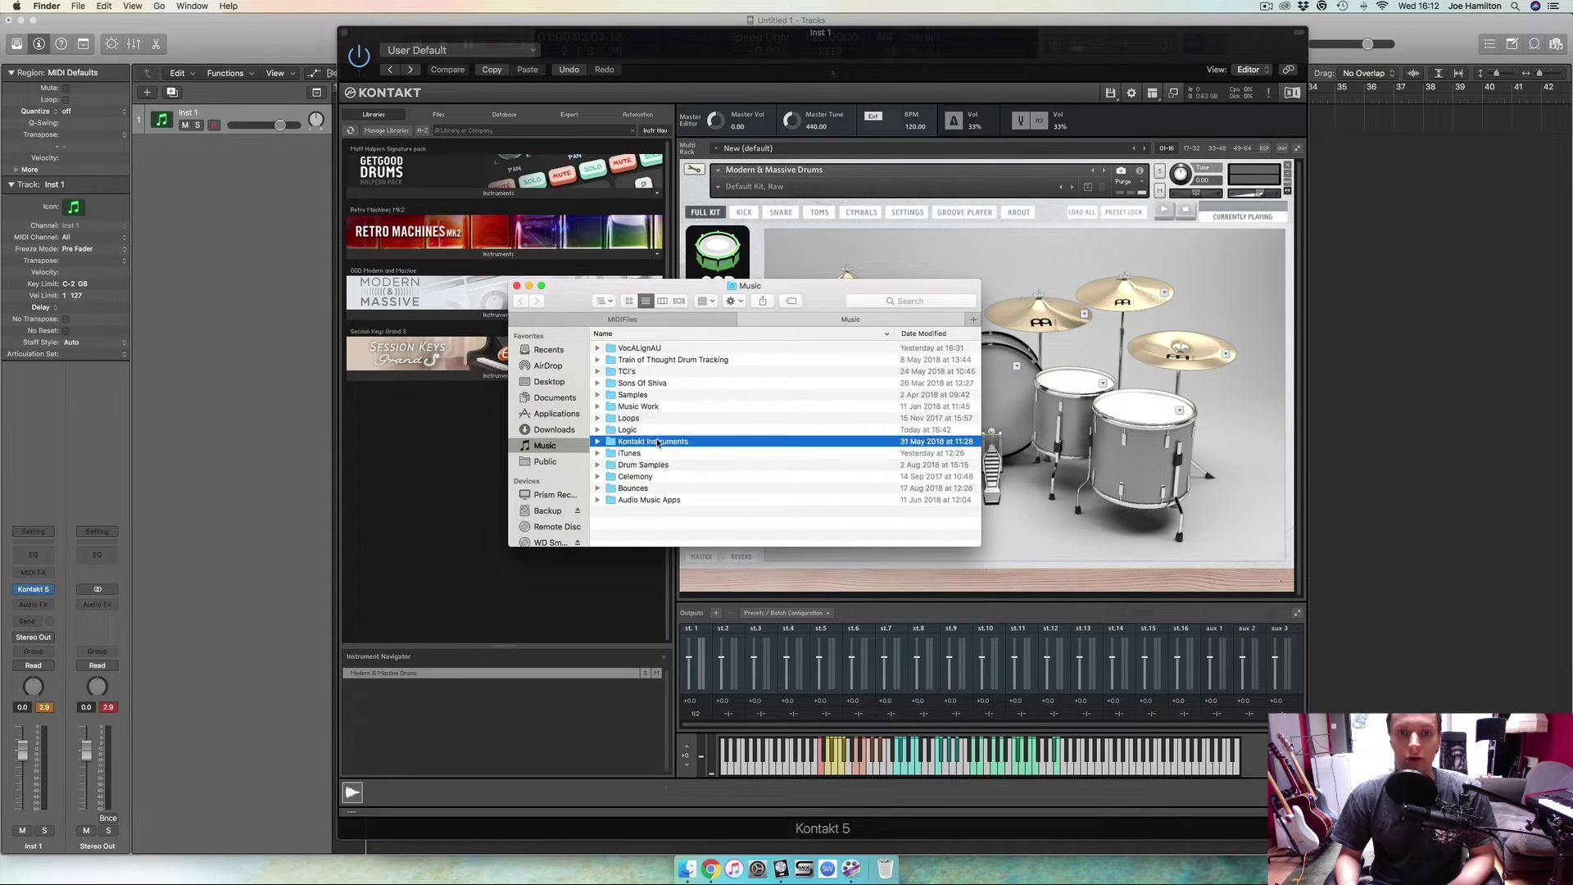
double_click(669, 384)
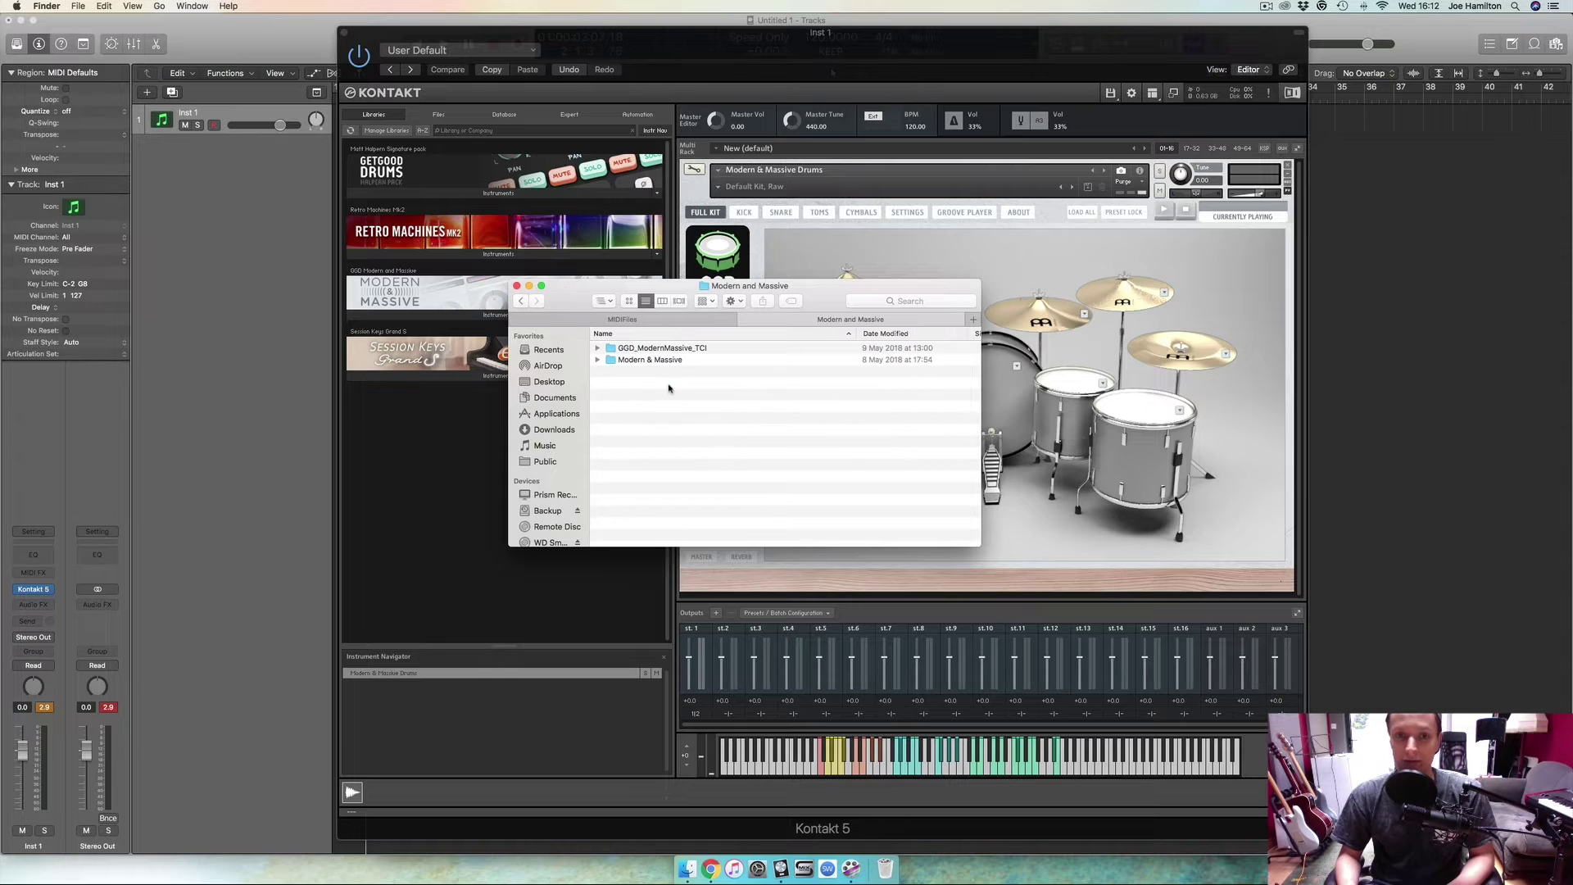
key("super+a")
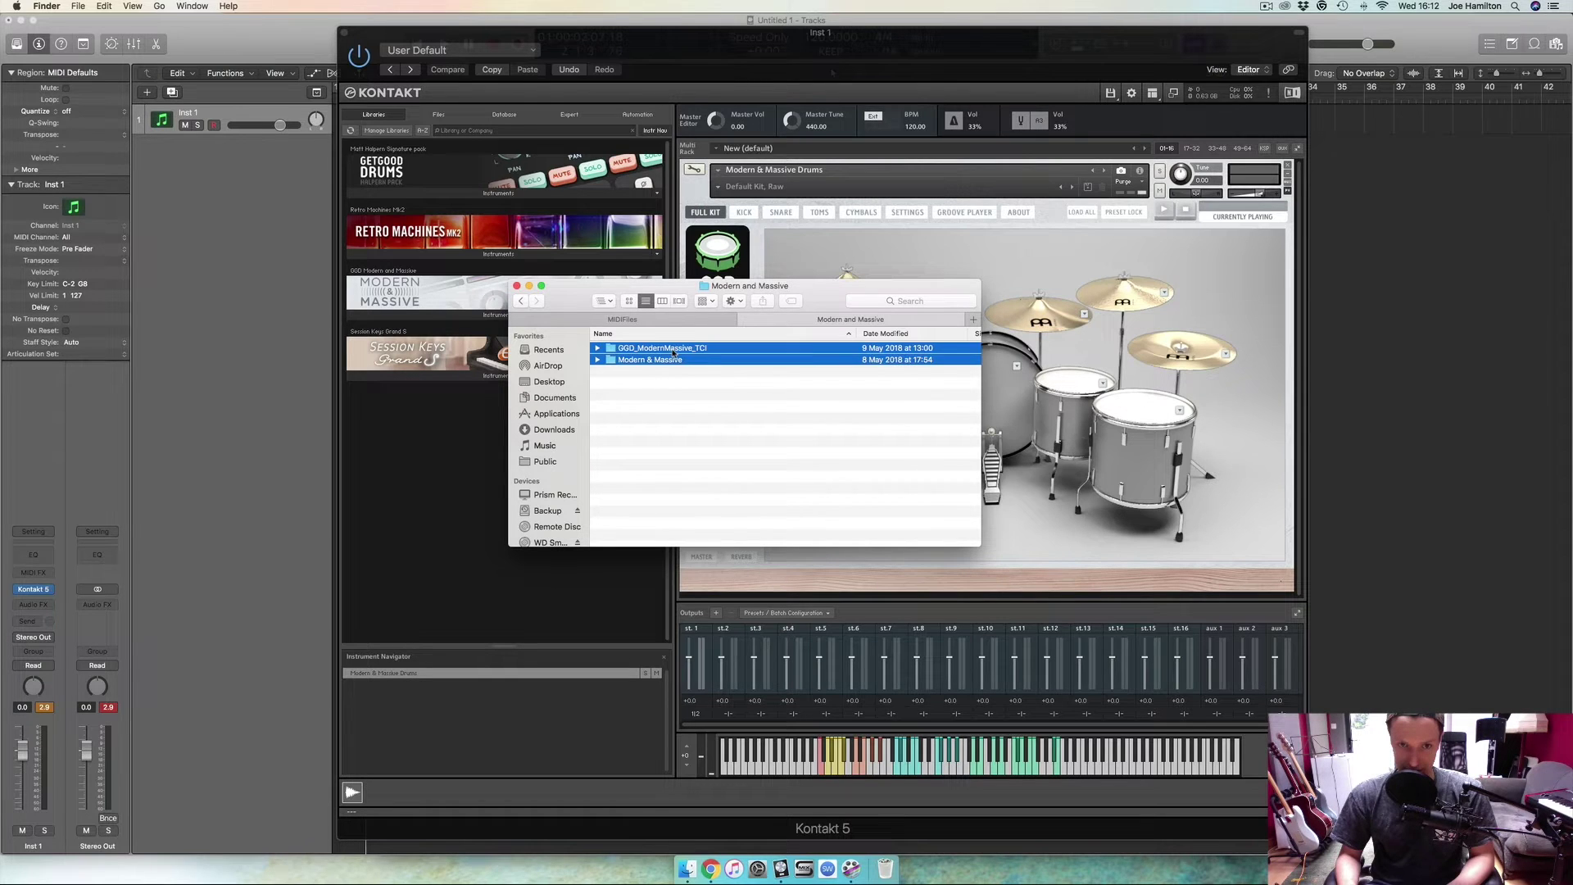
left_click(674, 407)
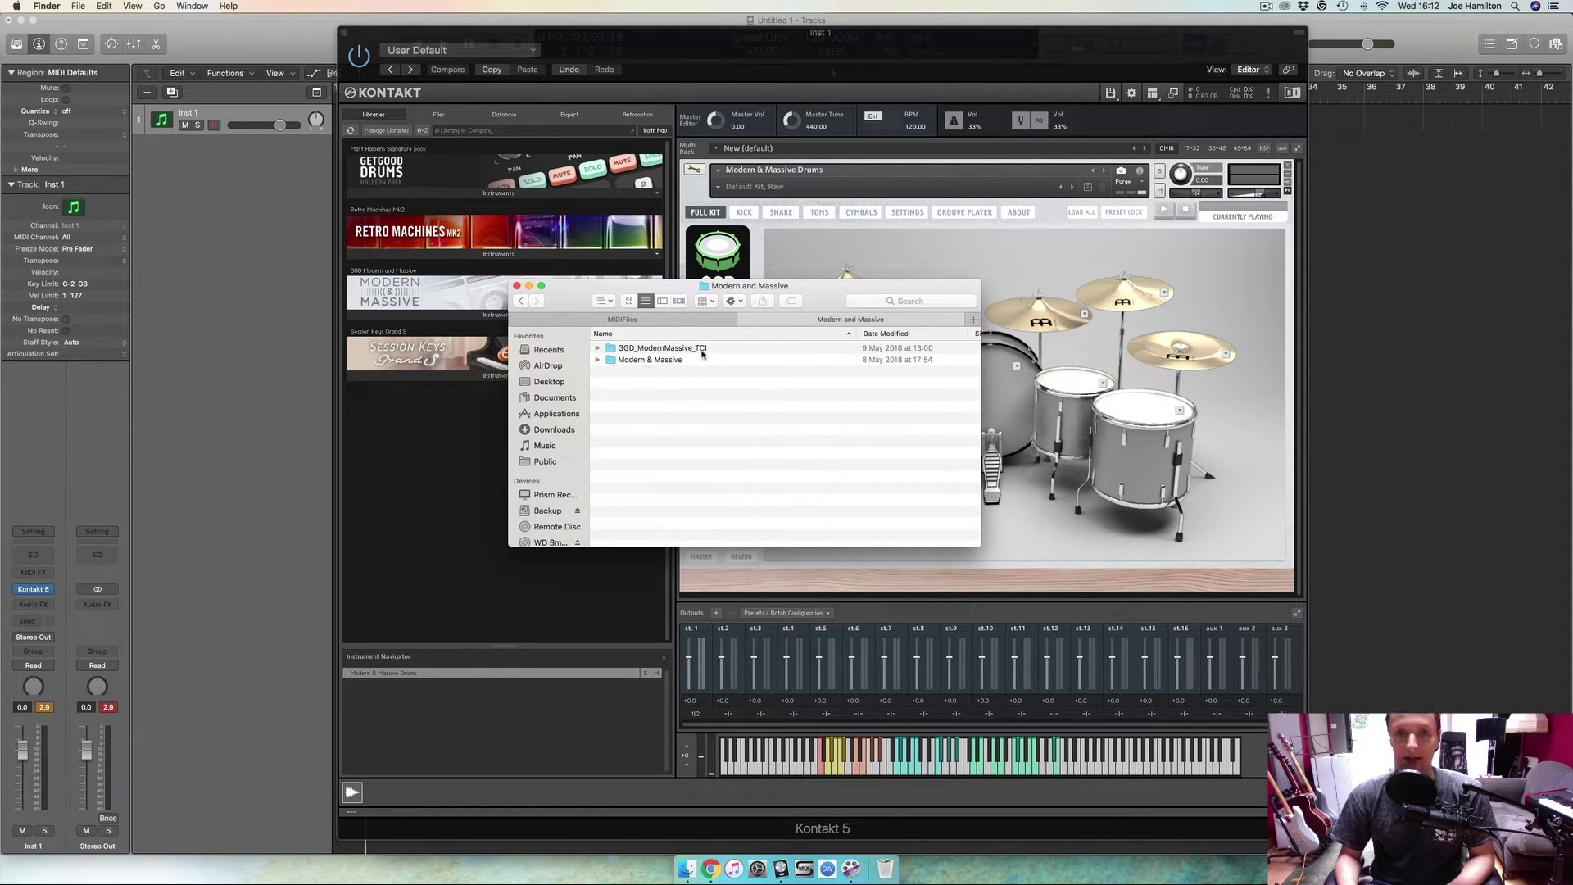
double_click(685, 361)
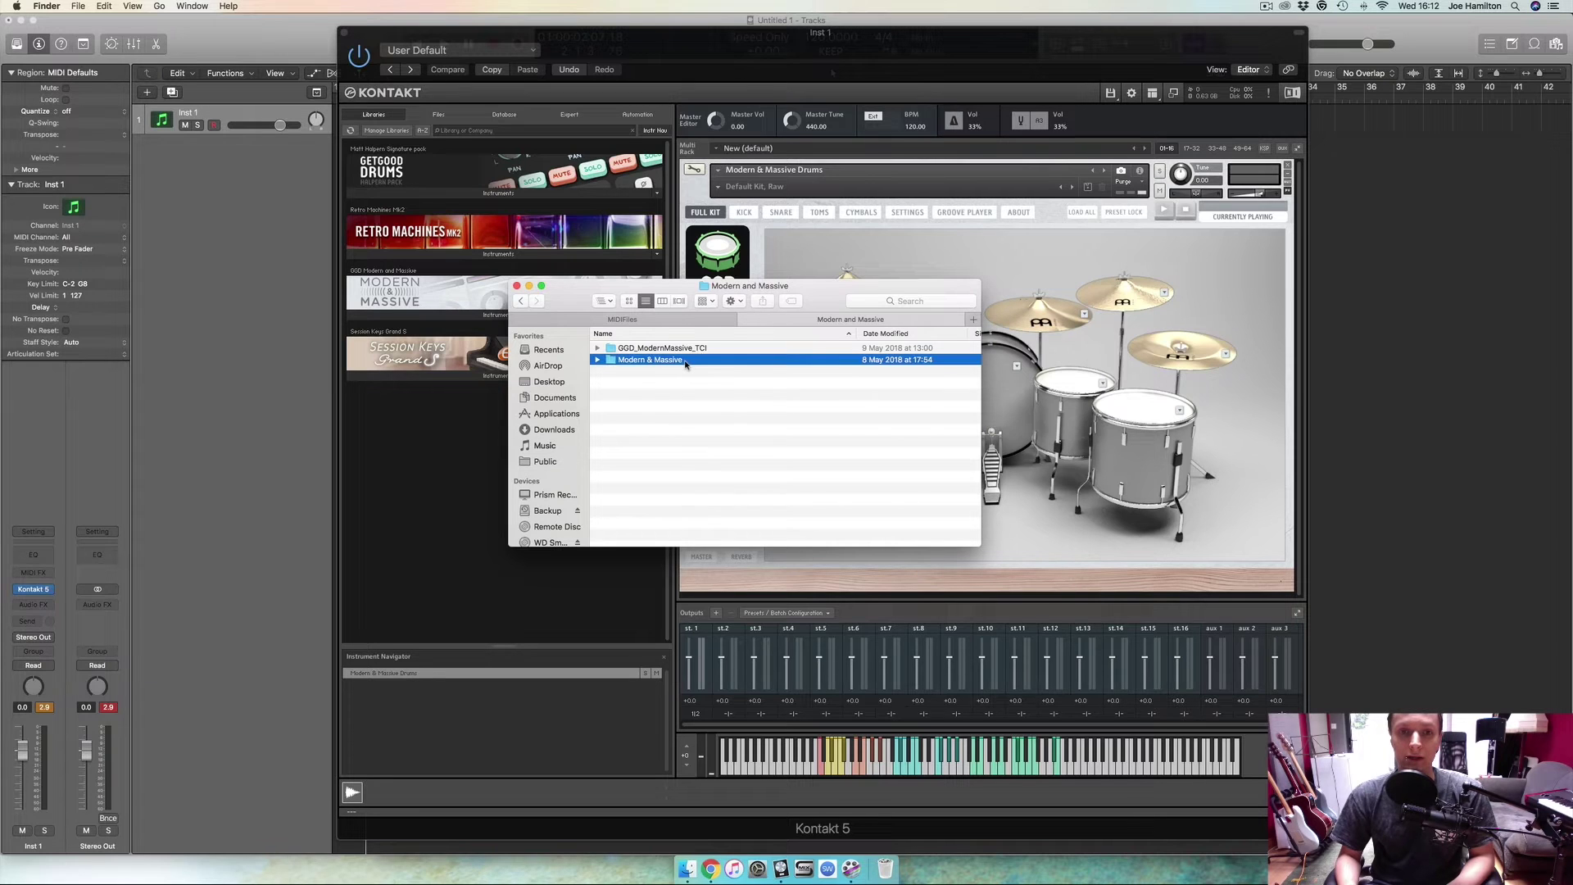
left_click(671, 372)
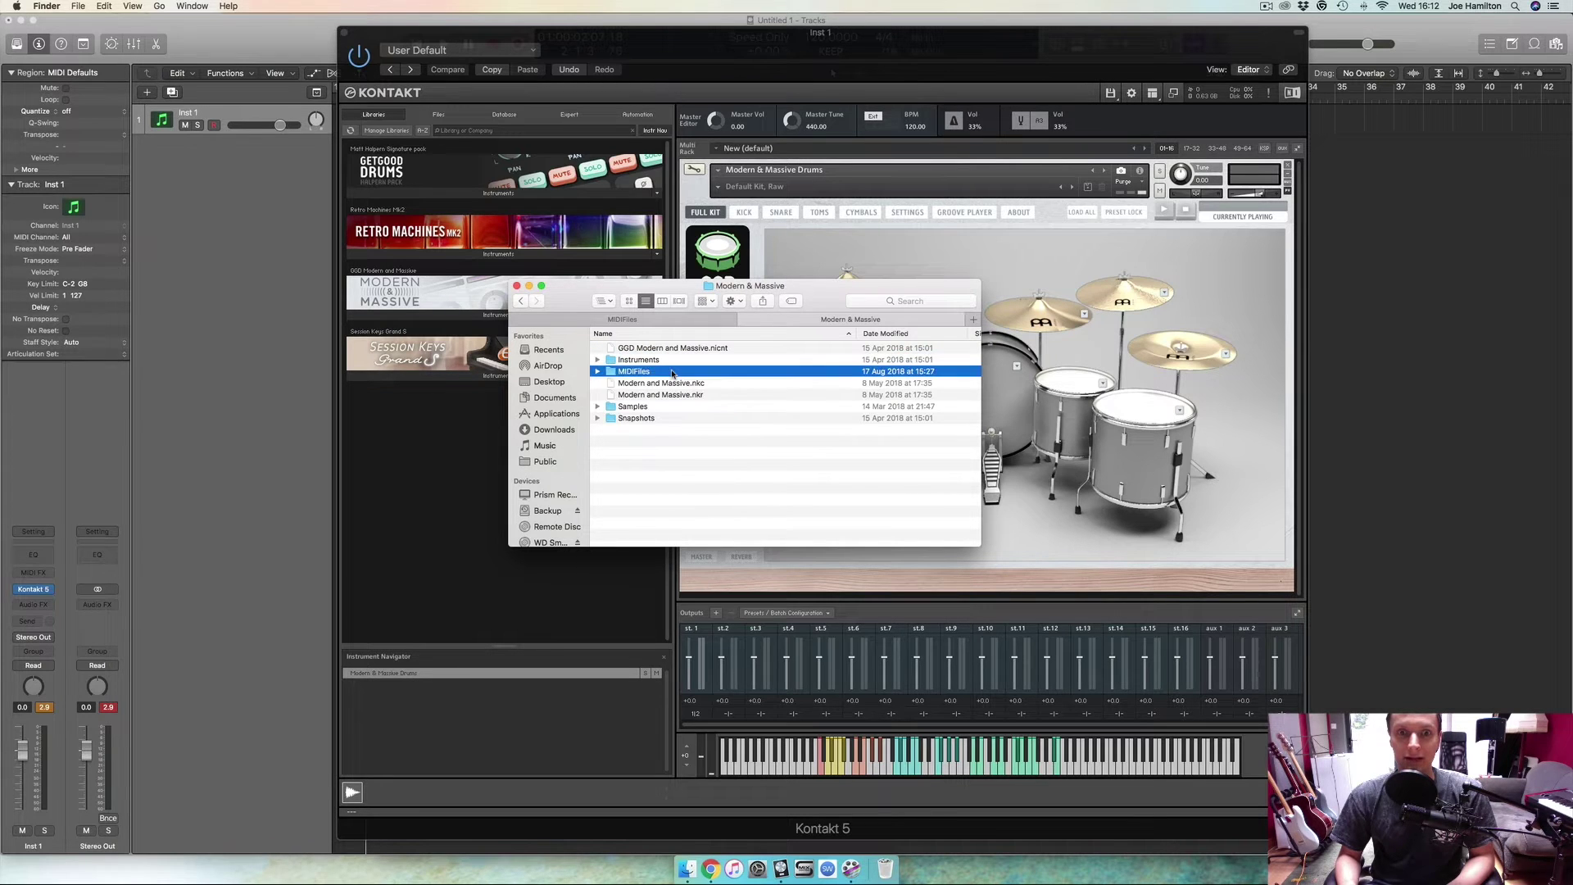
double_click(671, 373)
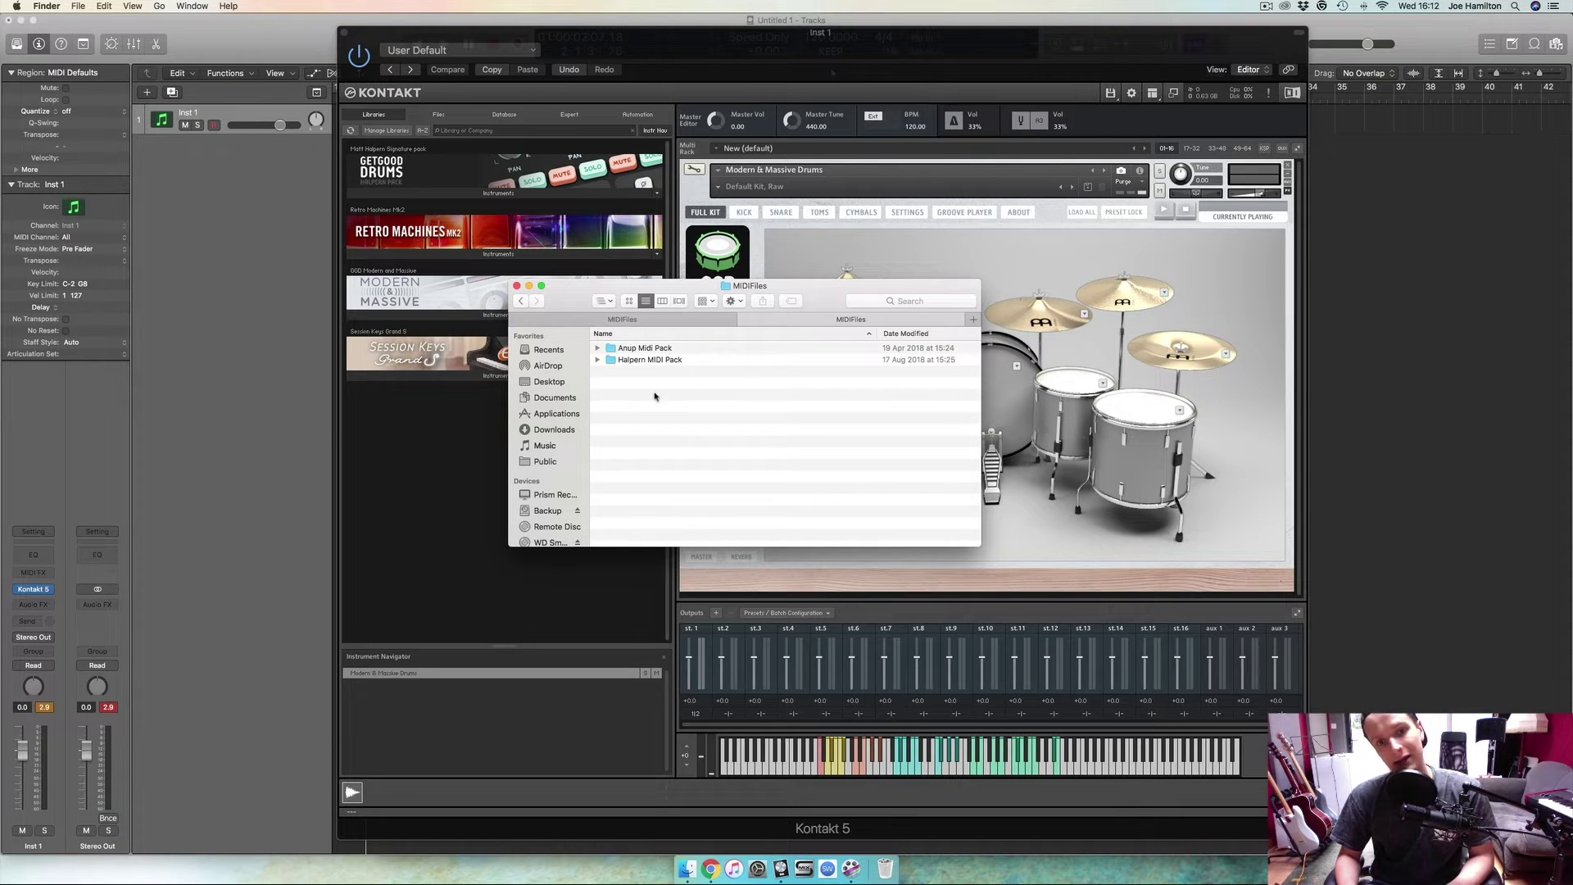
Paste the Wojtek MIDI Pack beside the existing Anup and Halpern packs.
key("super+a")
left_click(667, 418)
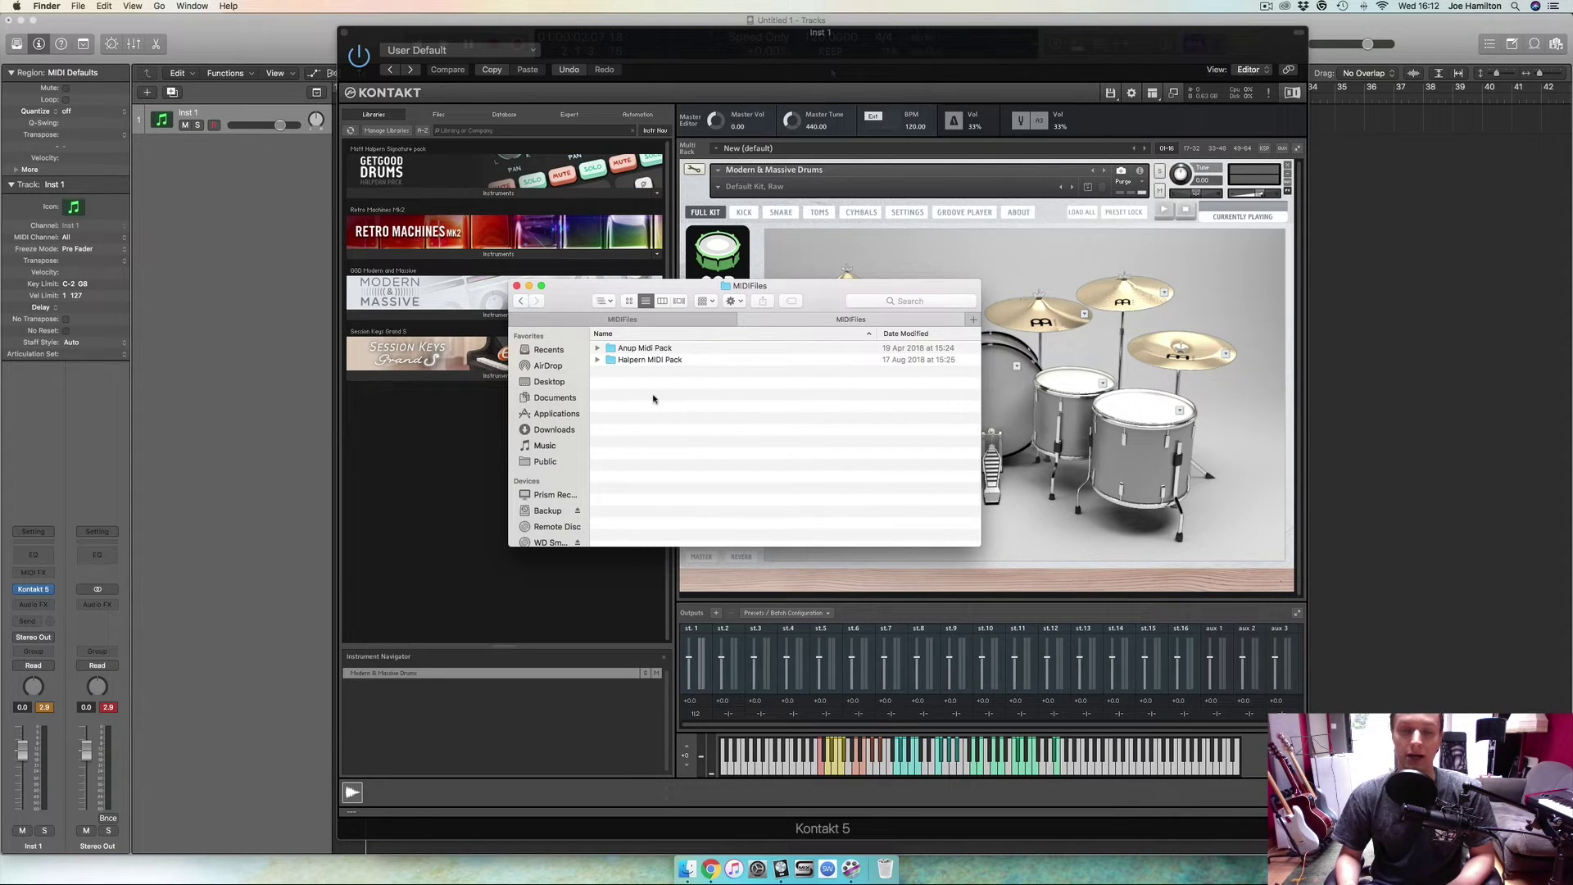
right_click(628, 379)
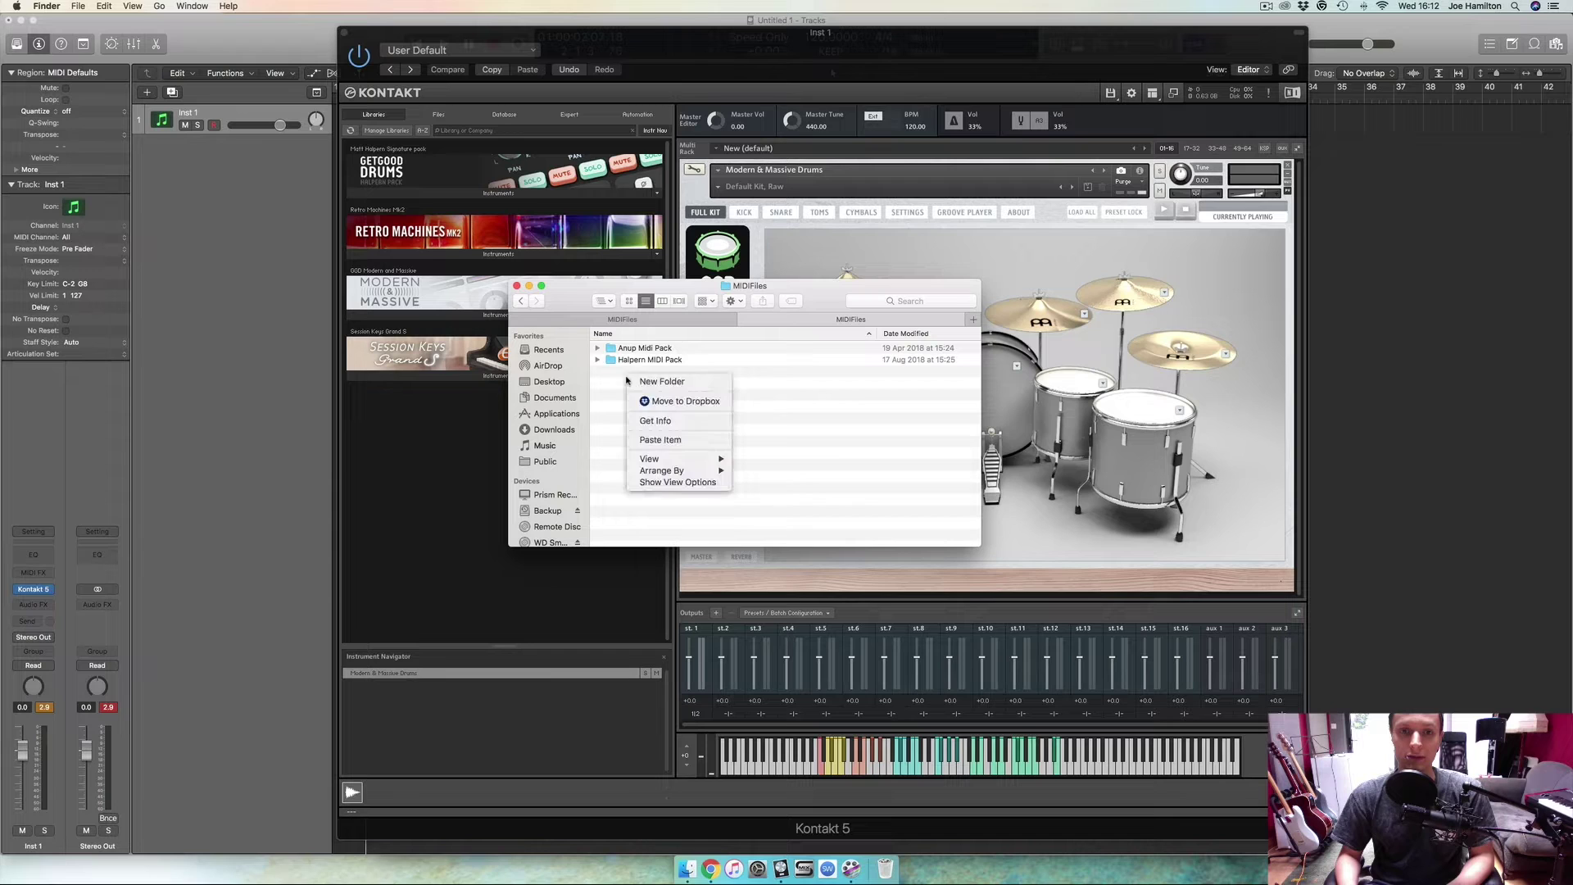
left_click(670, 441)
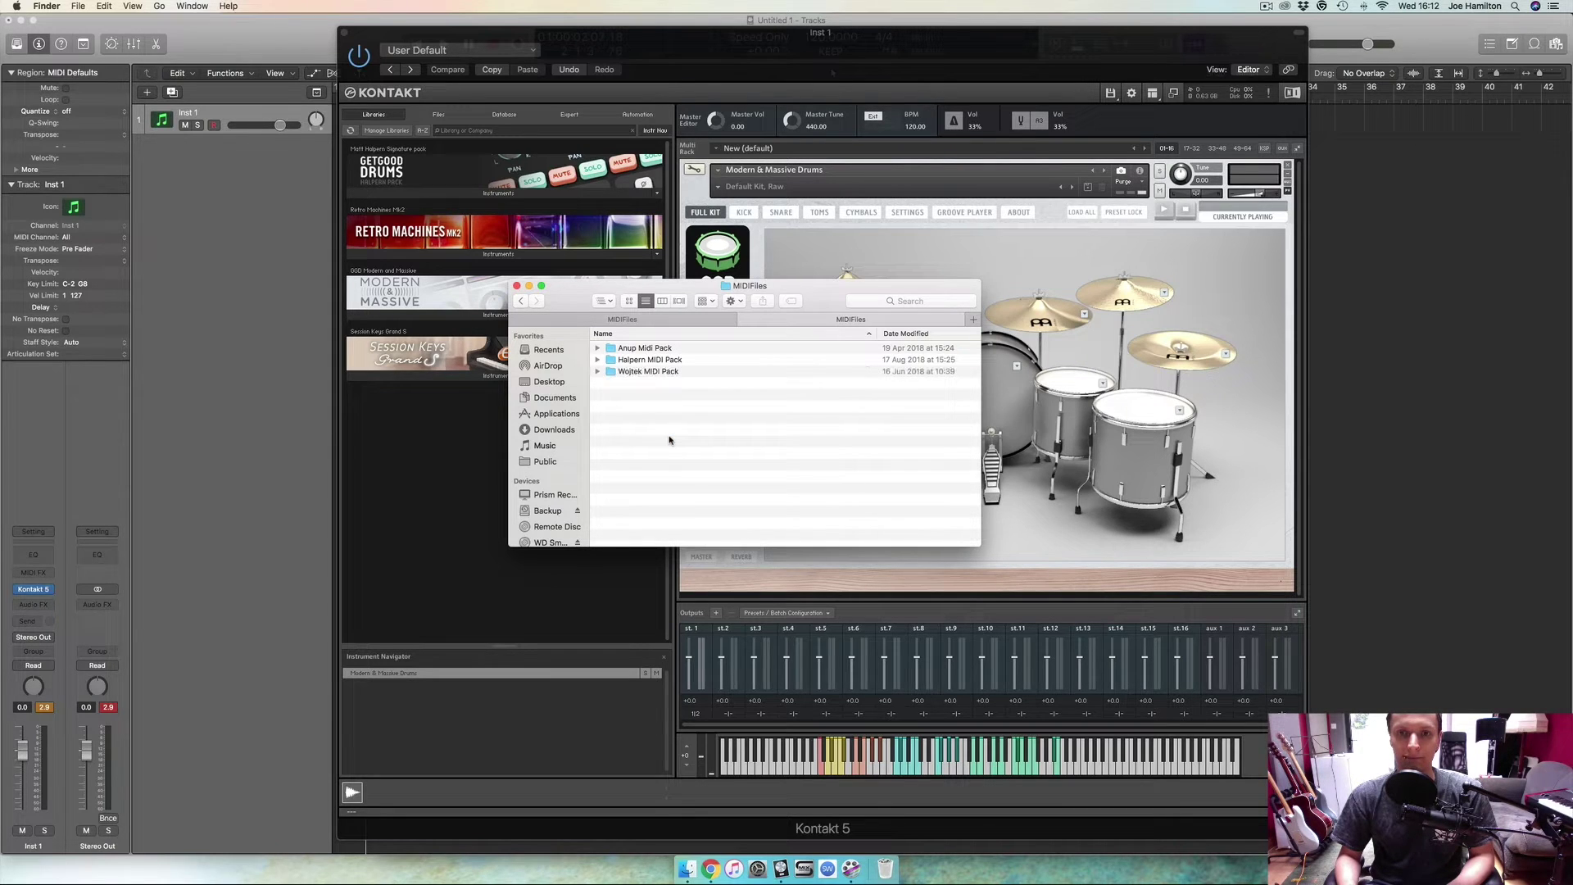
Return to Kontakt, open the Groove Player, and close the loaded instrument.
left_click(829, 256)
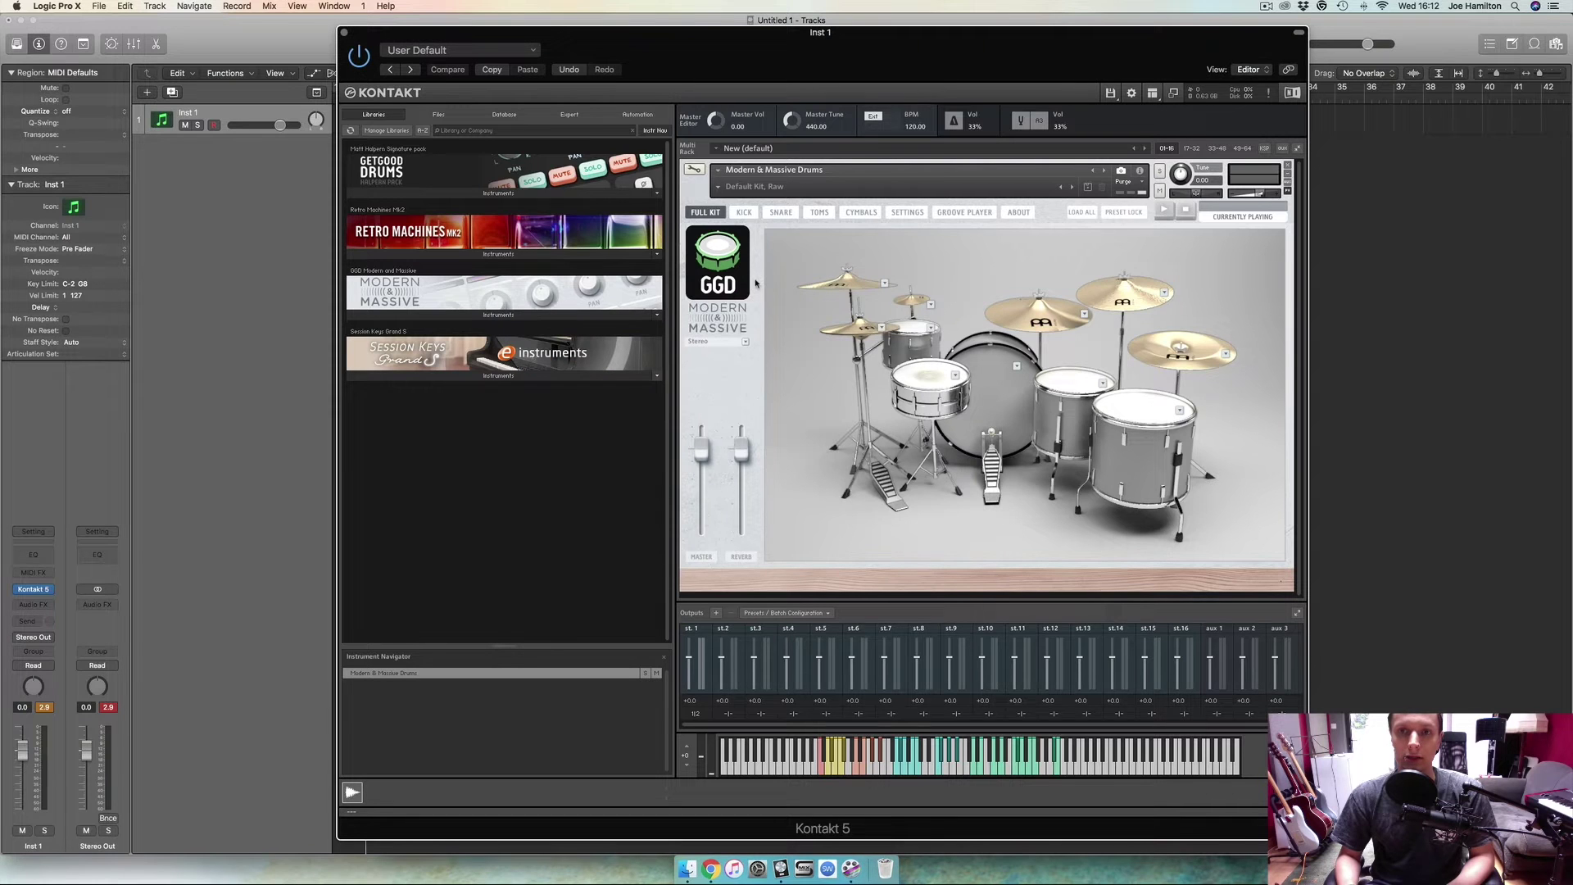
left_click(986, 216)
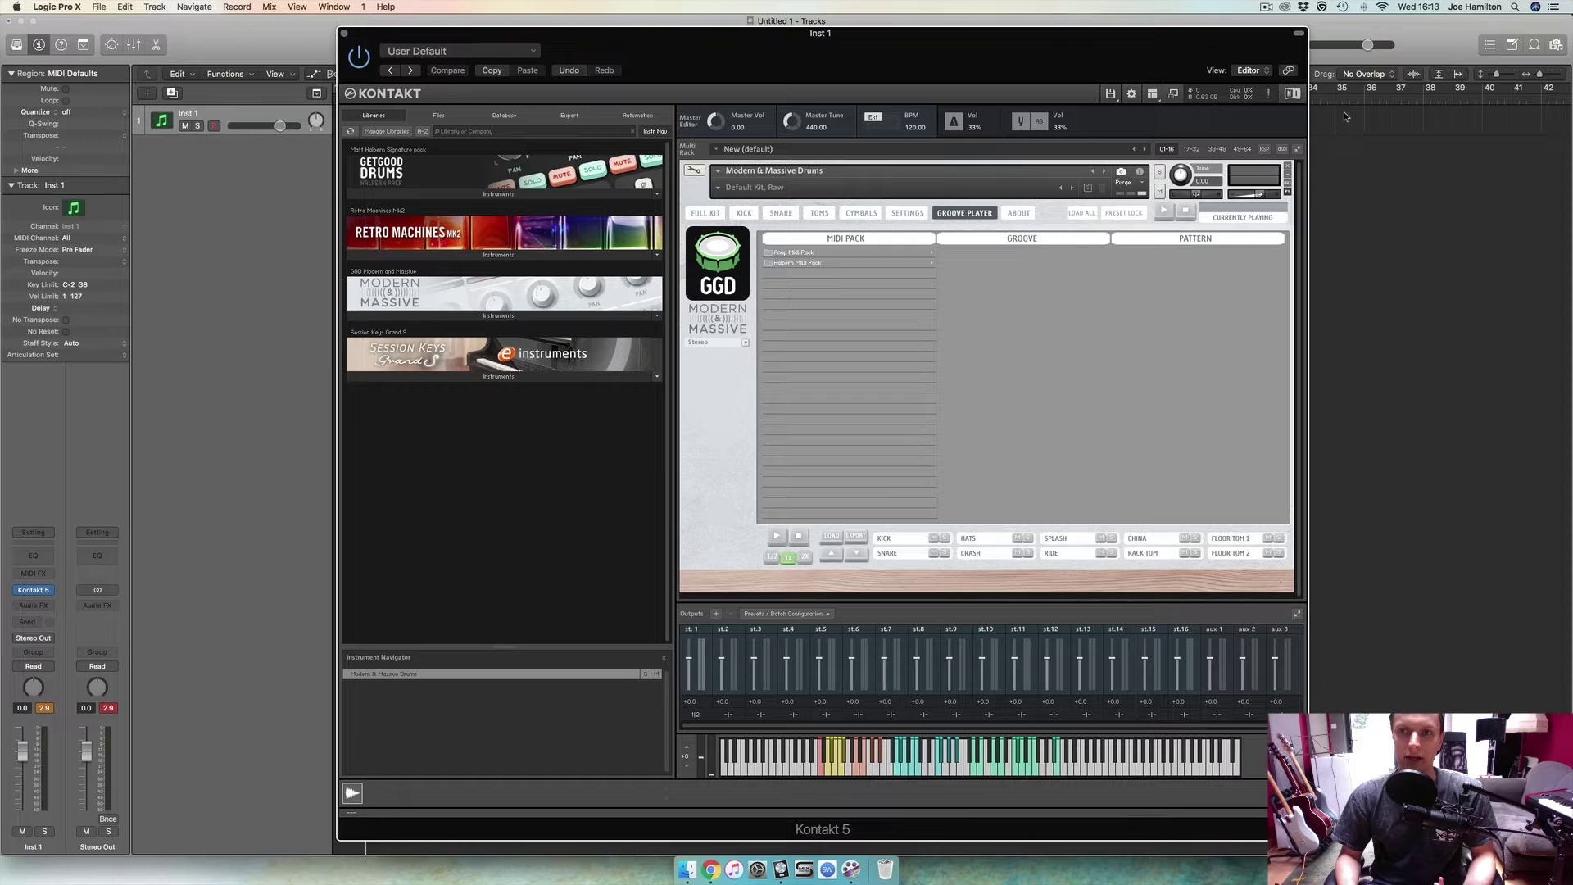
left_click(1288, 166)
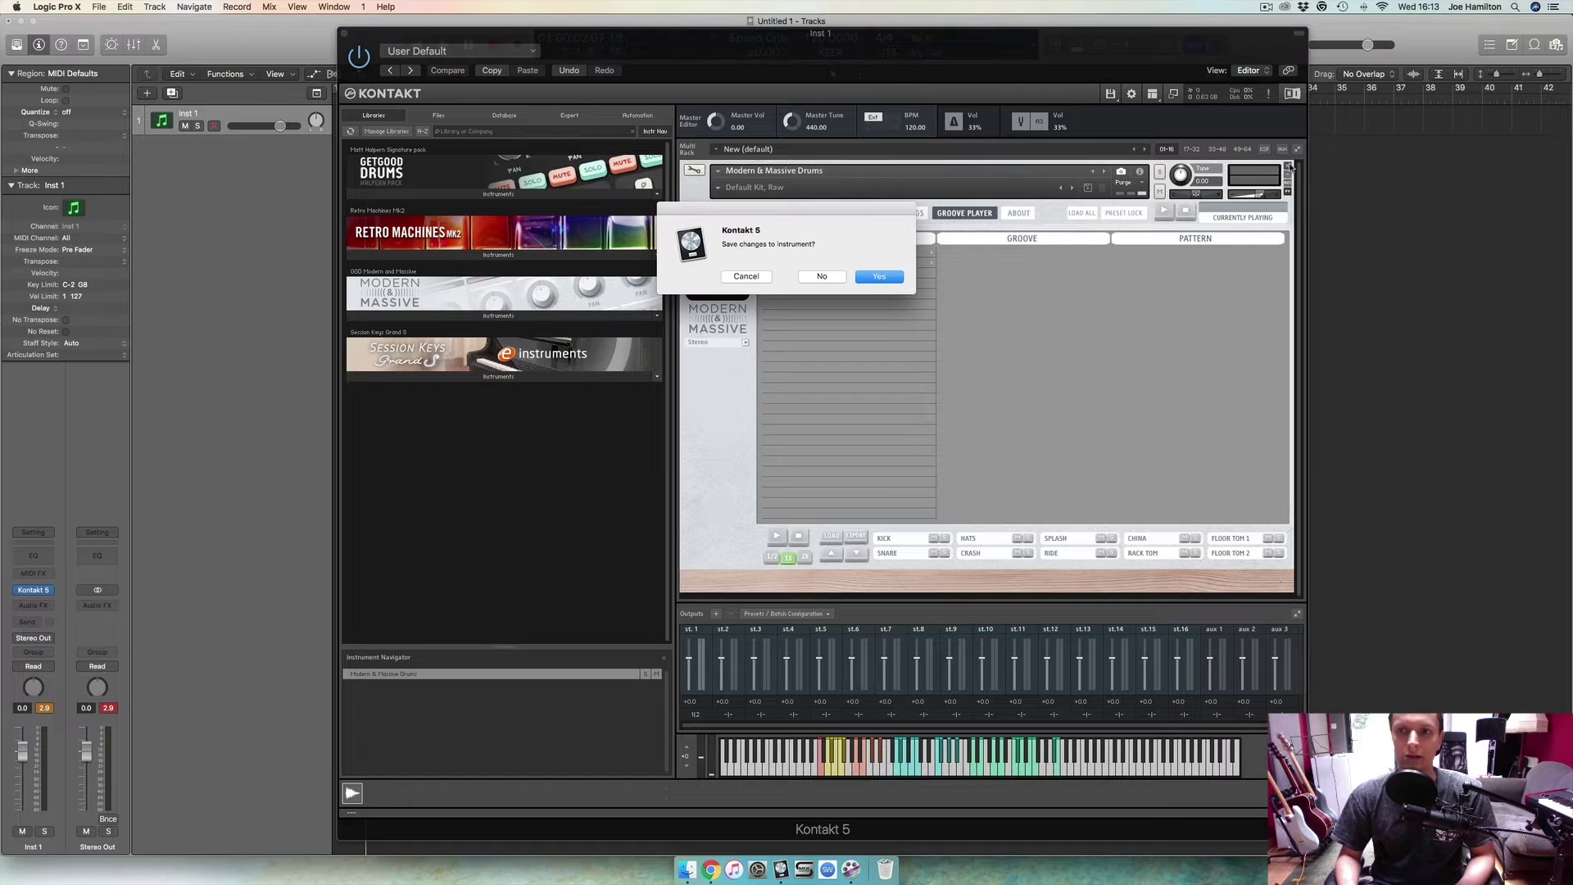
Decline saving, load Modern & Massive Drums.nki into the rack, and show its Groove Player.
left_click(822, 278)
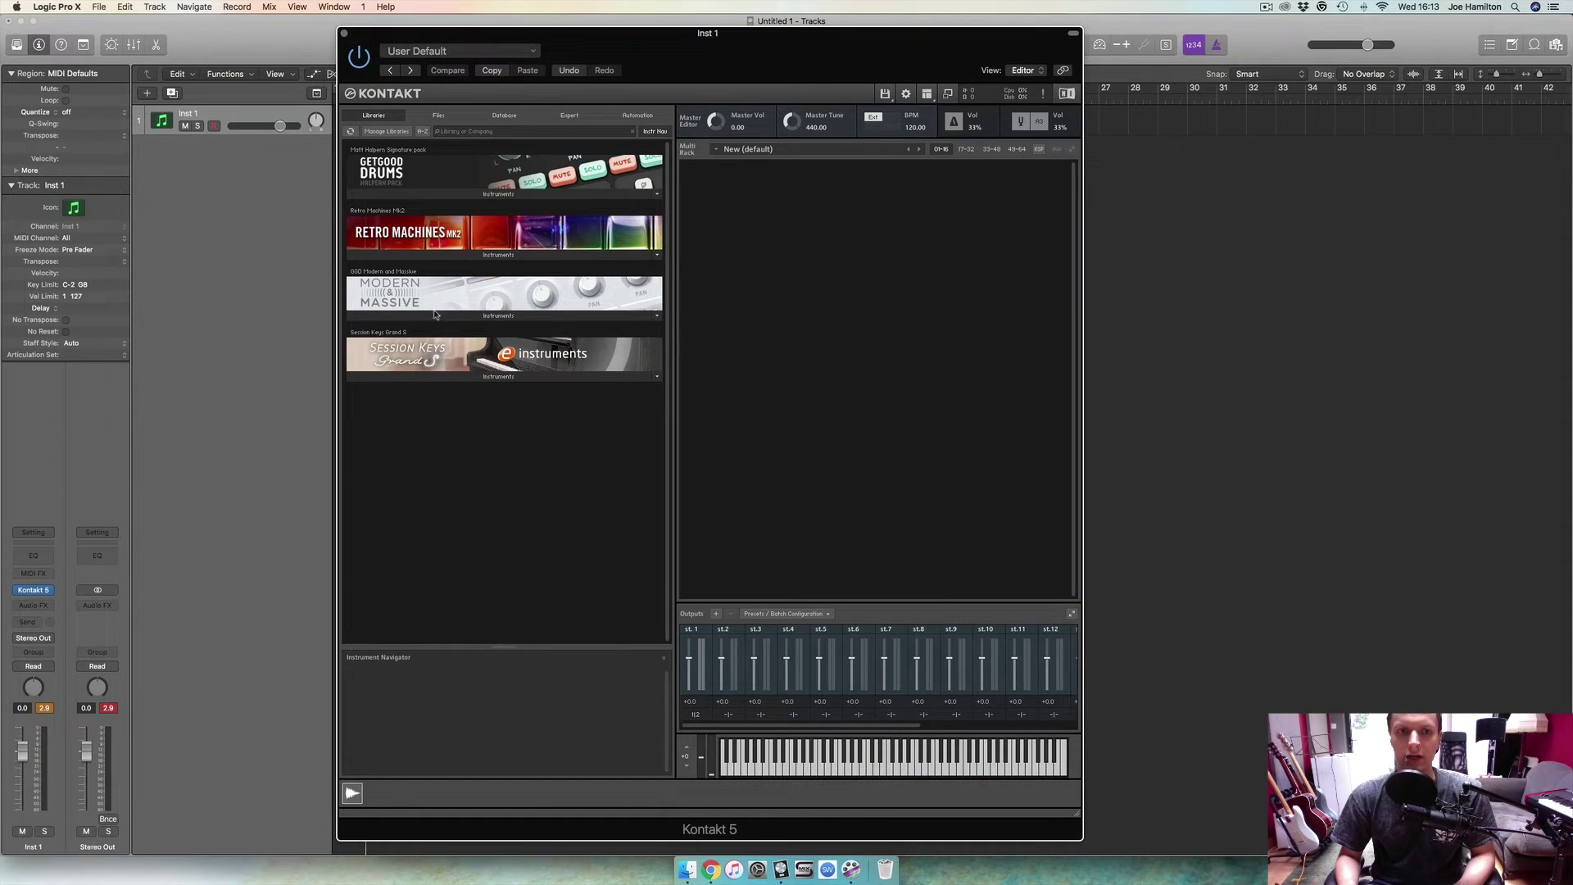
left_click(485, 316)
left_click_drag(461, 332, 871, 246)
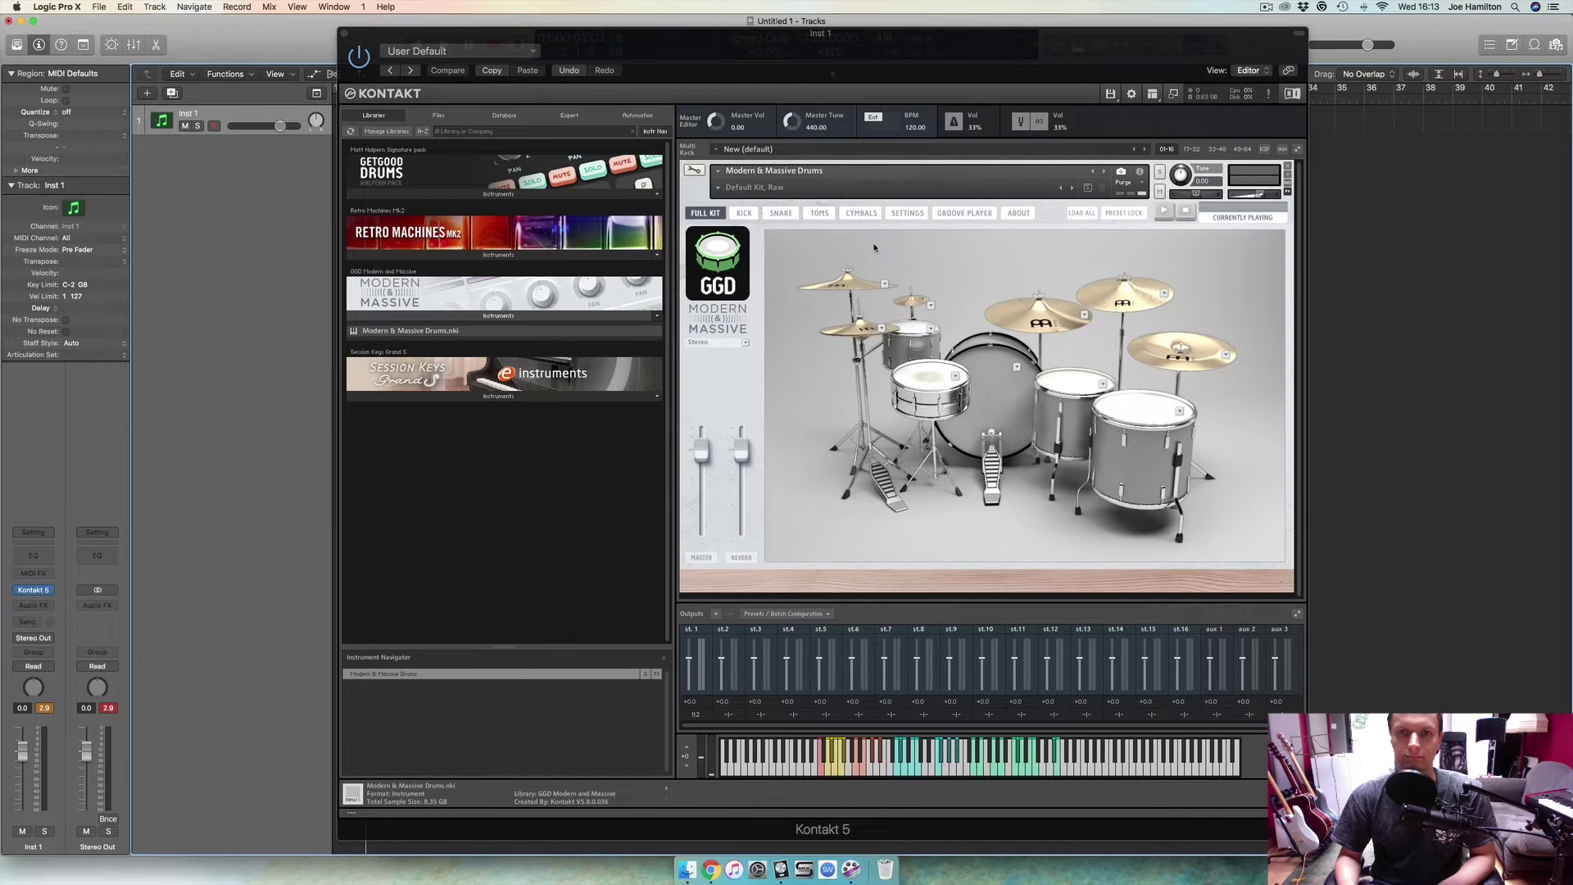
left_click(946, 215)
left_click(785, 275)
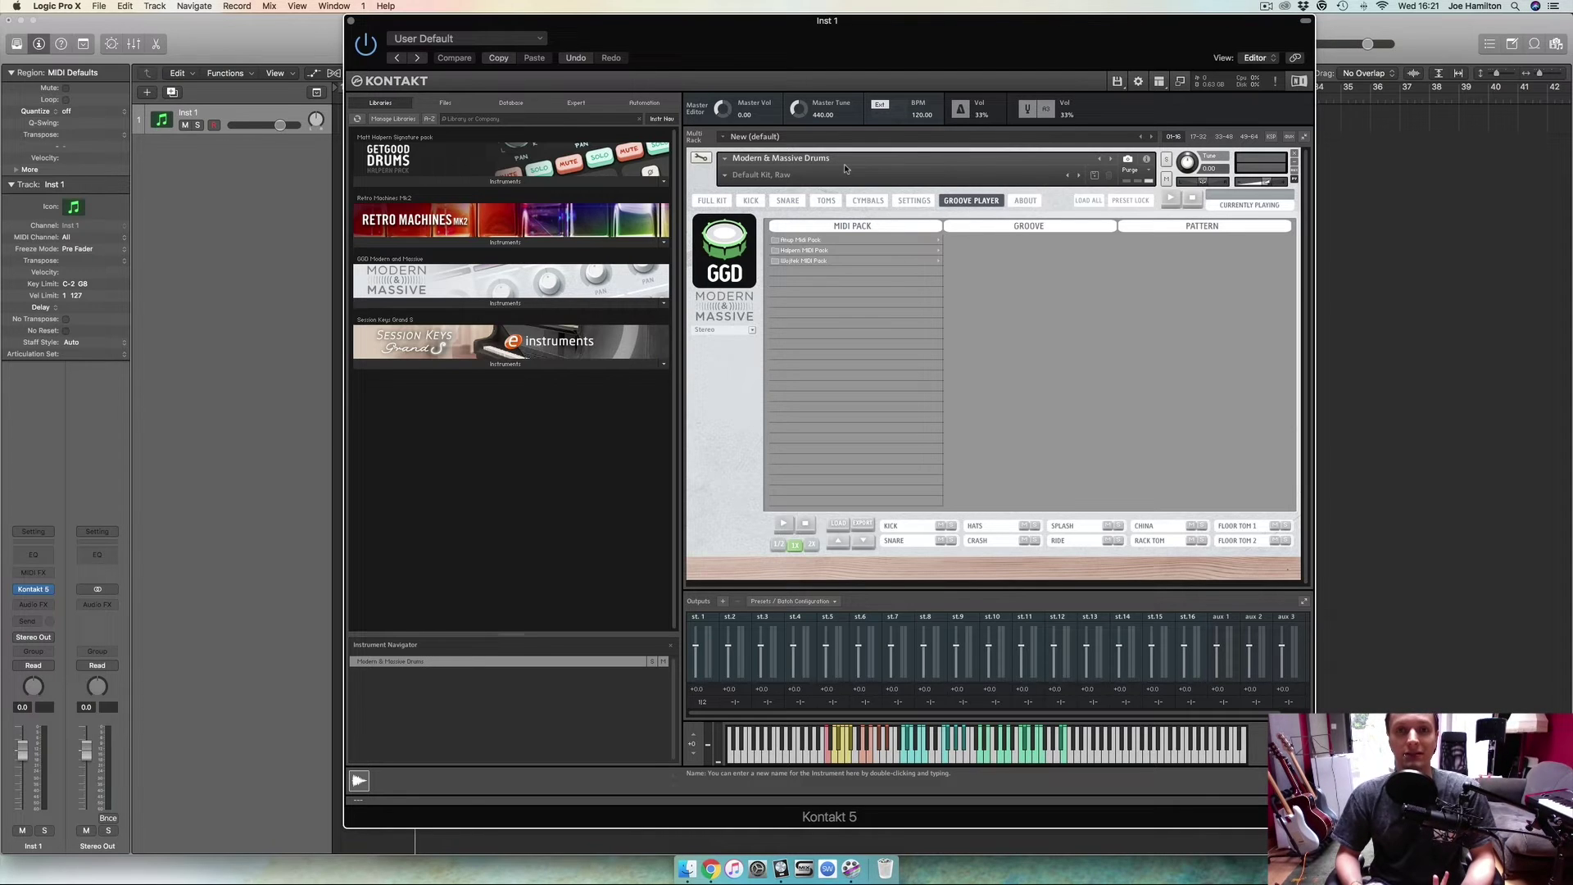
Select the Wojtek pack and preview Song 07 (90 bpm) Pattern09 and Pattern04.
left_click(879, 261)
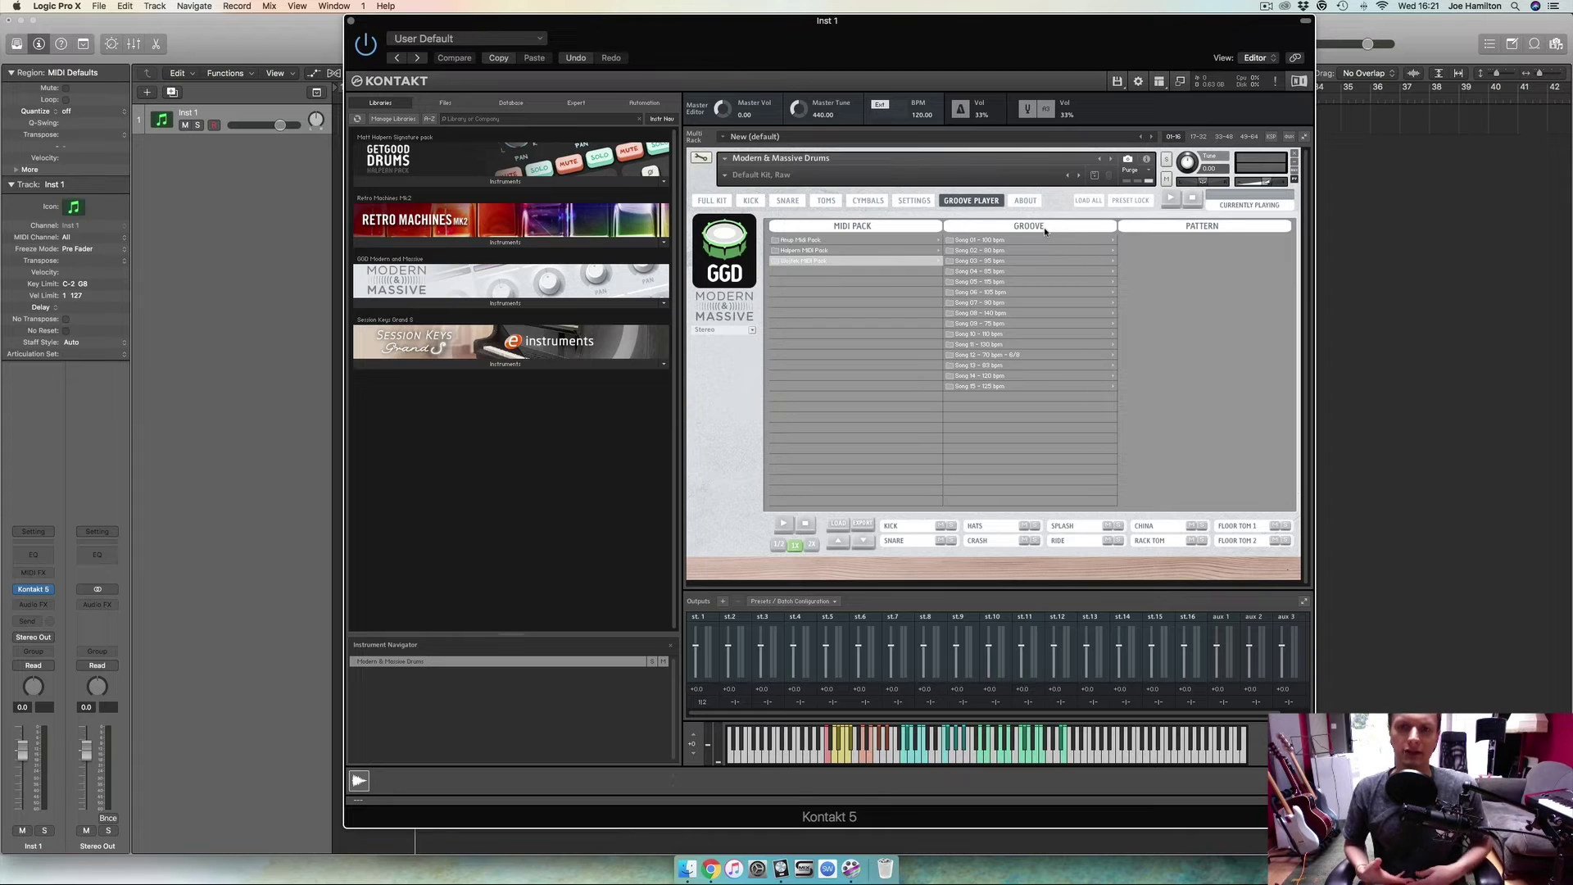
left_click(999, 303)
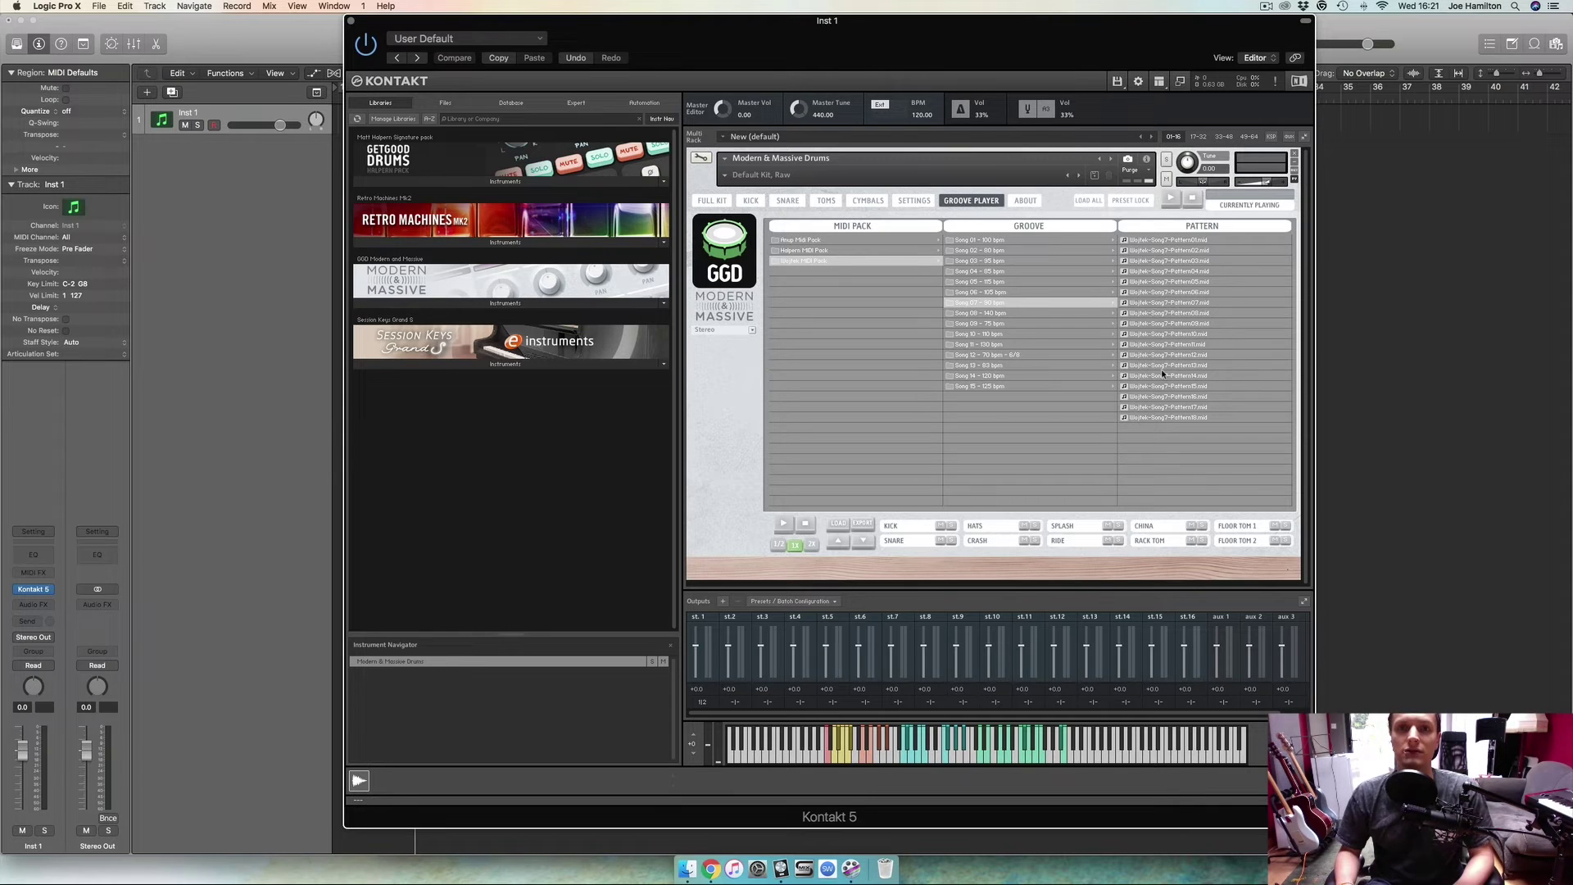
left_click(1159, 325)
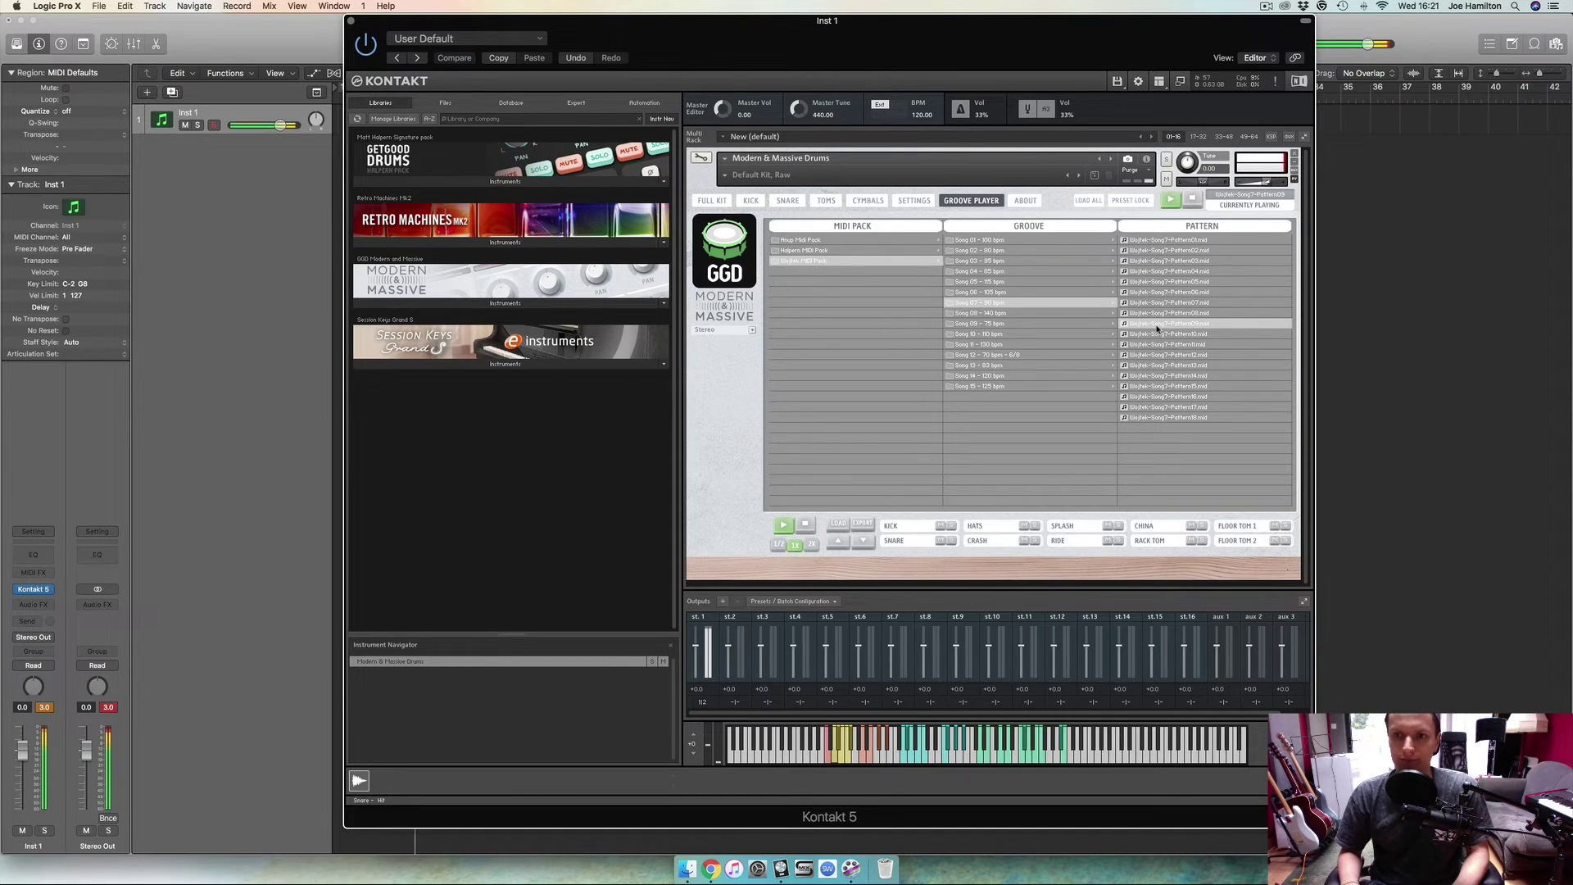
left_click(1164, 272)
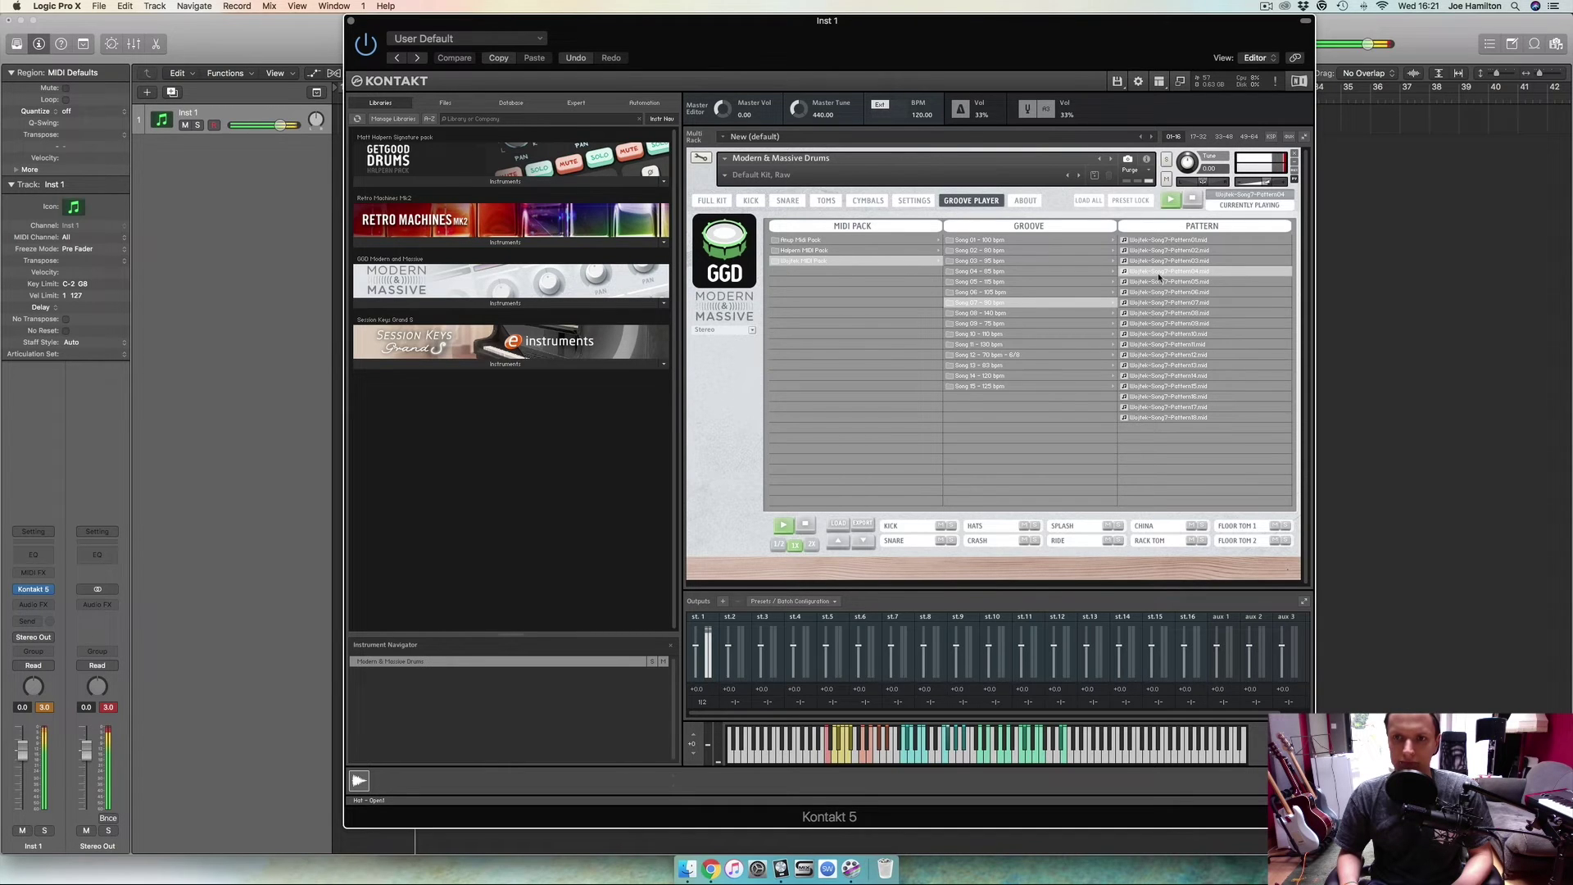
Preview Song 04's Pattern13, Pattern04 and Pattern17.
left_click(1191, 199)
left_click(1000, 272)
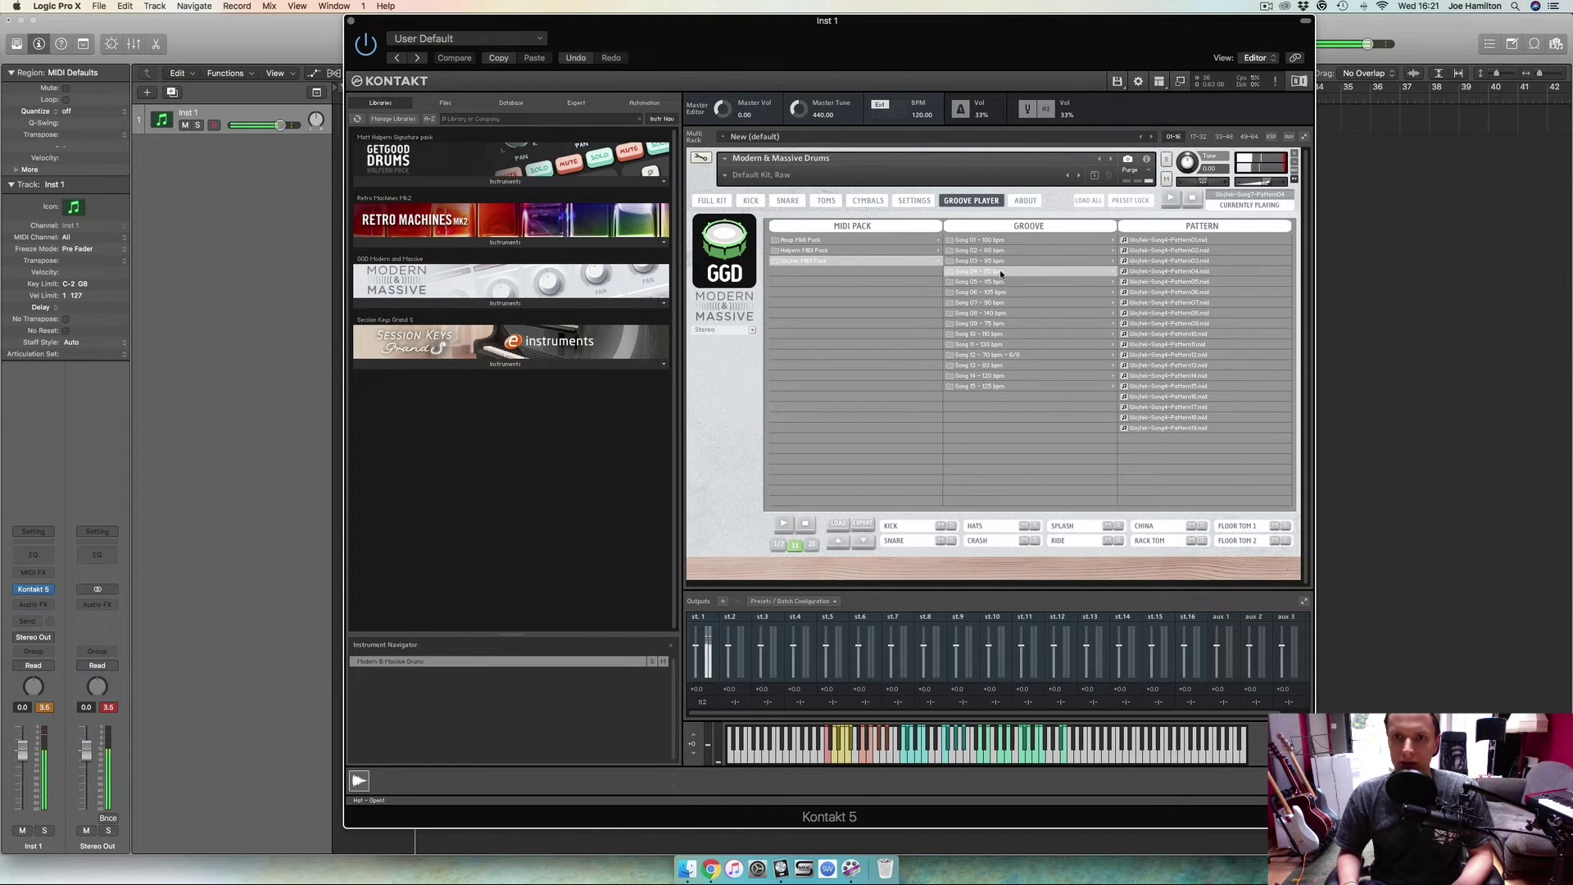
left_click(1184, 365)
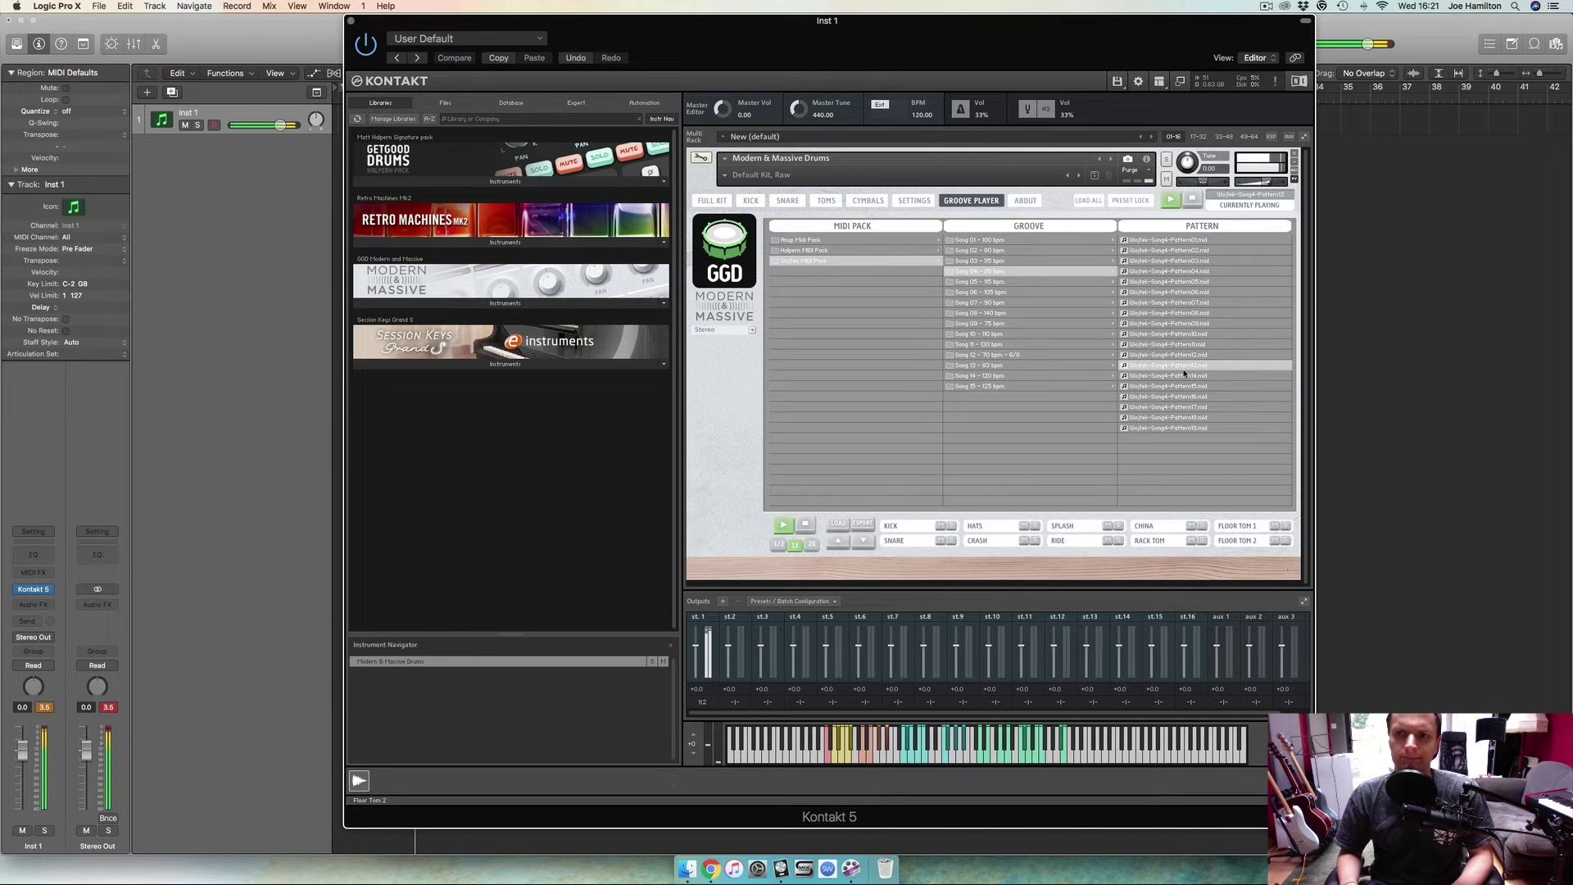
left_click(1175, 272)
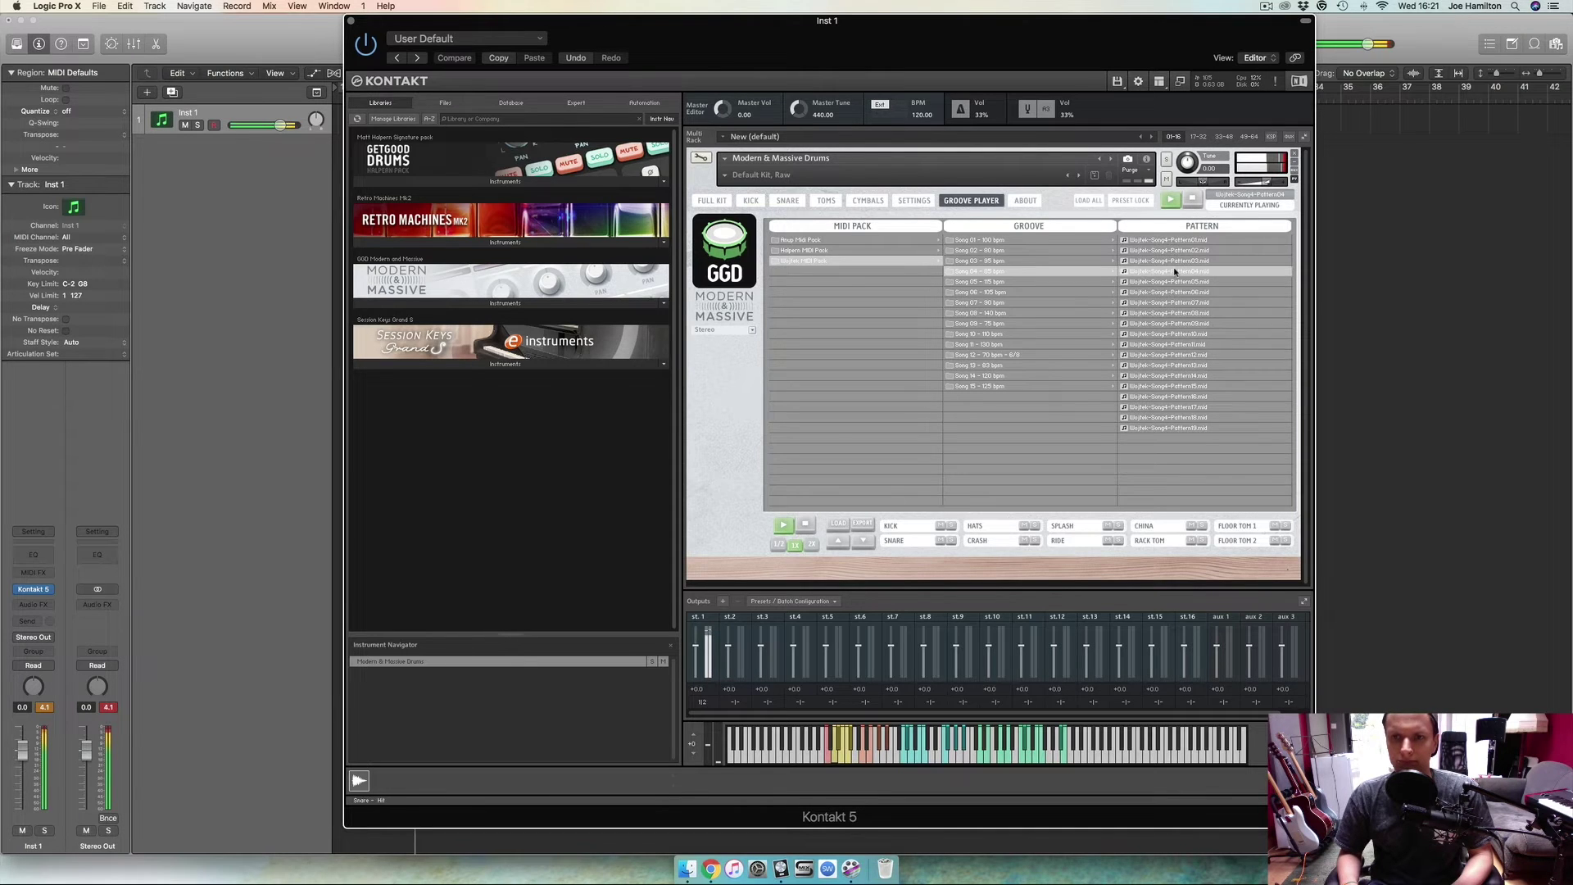
left_click(1171, 408)
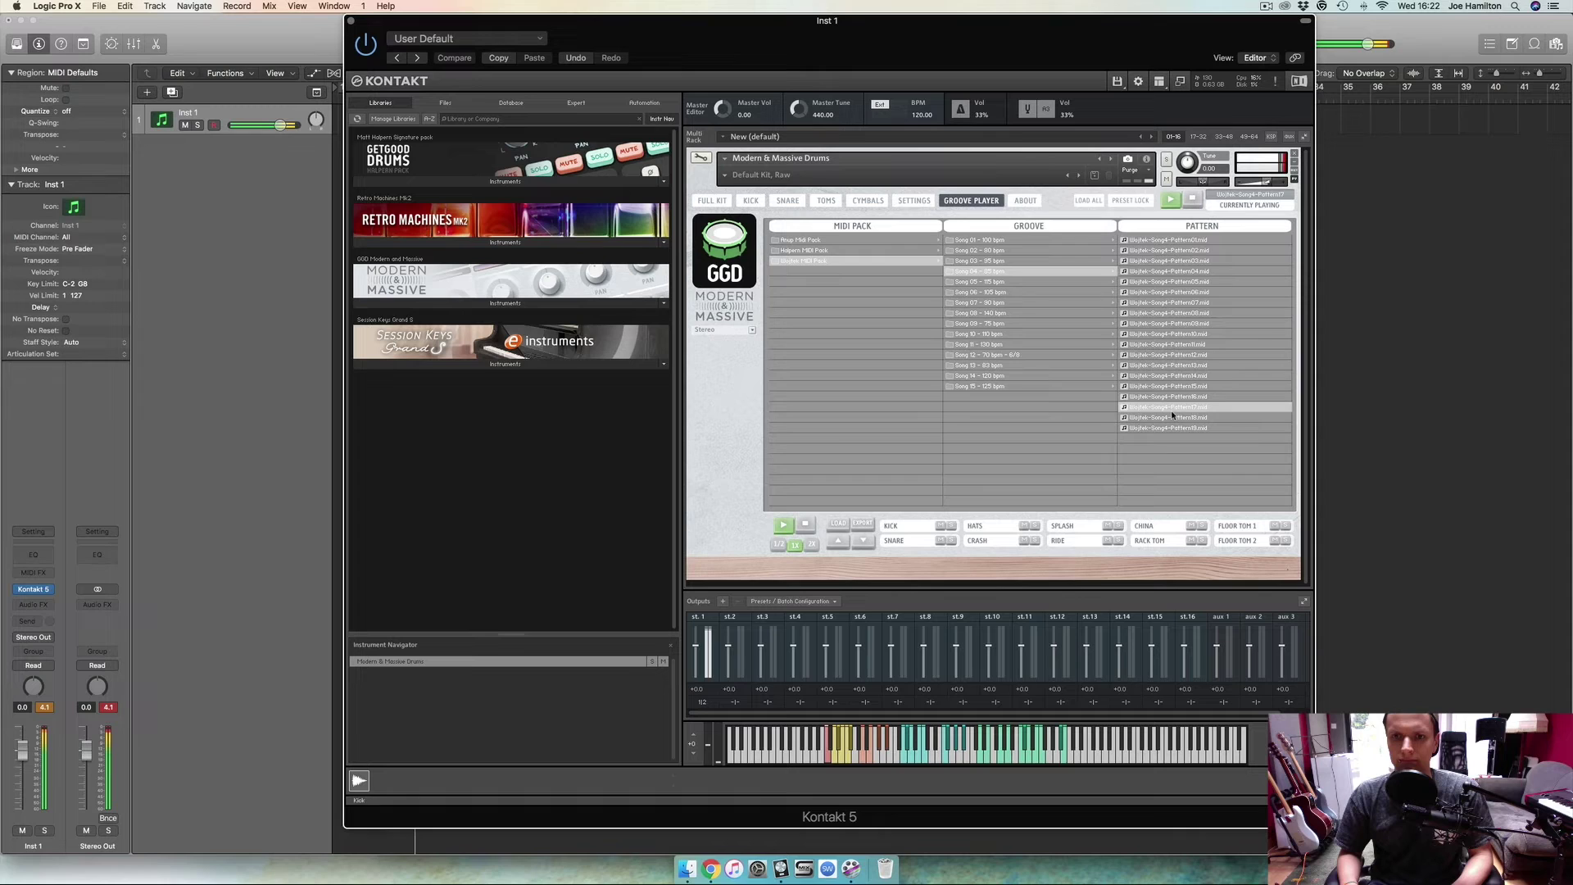
Preview Song 02's Pattern14, stop playback, and lower the Kontakt window to reveal the tempo.
left_click(979, 250)
left_click(1190, 375)
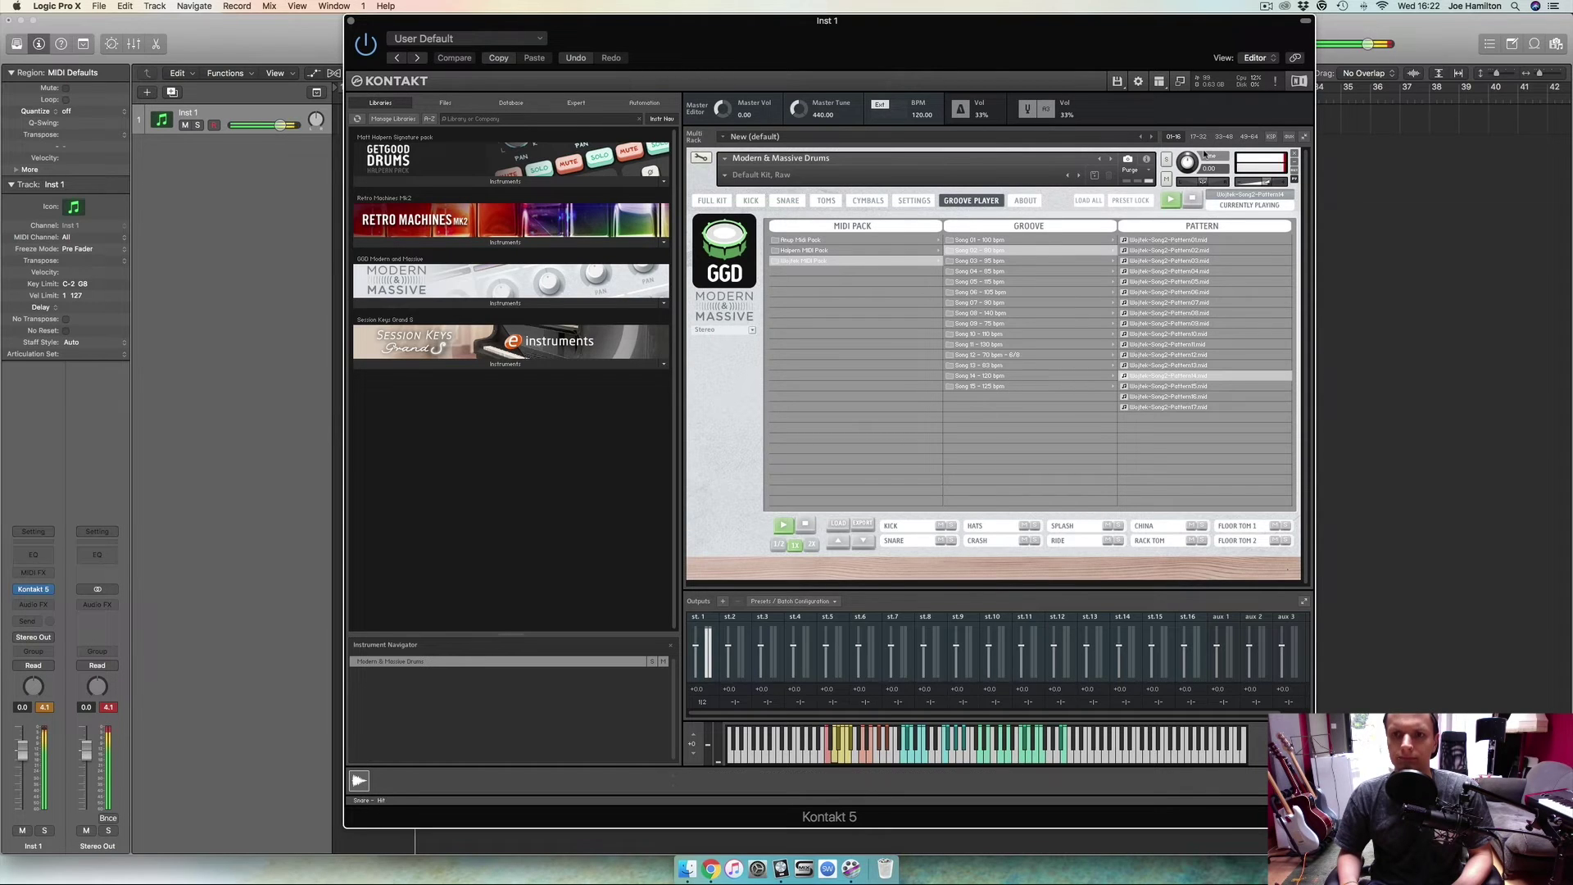
left_click(1196, 203)
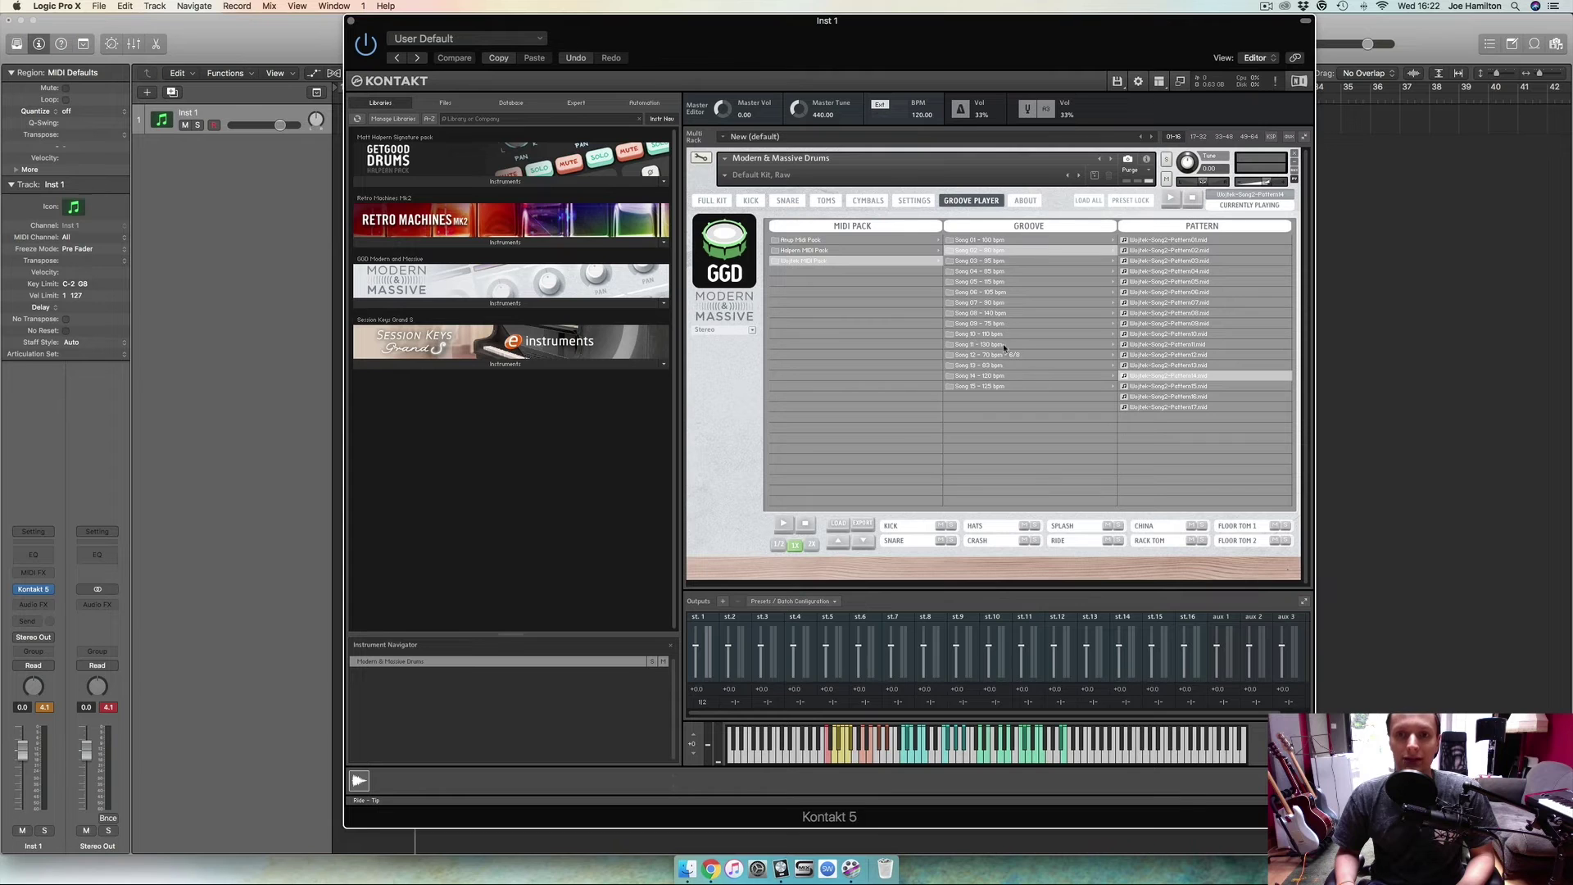
left_click_drag(955, 28, 922, 104)
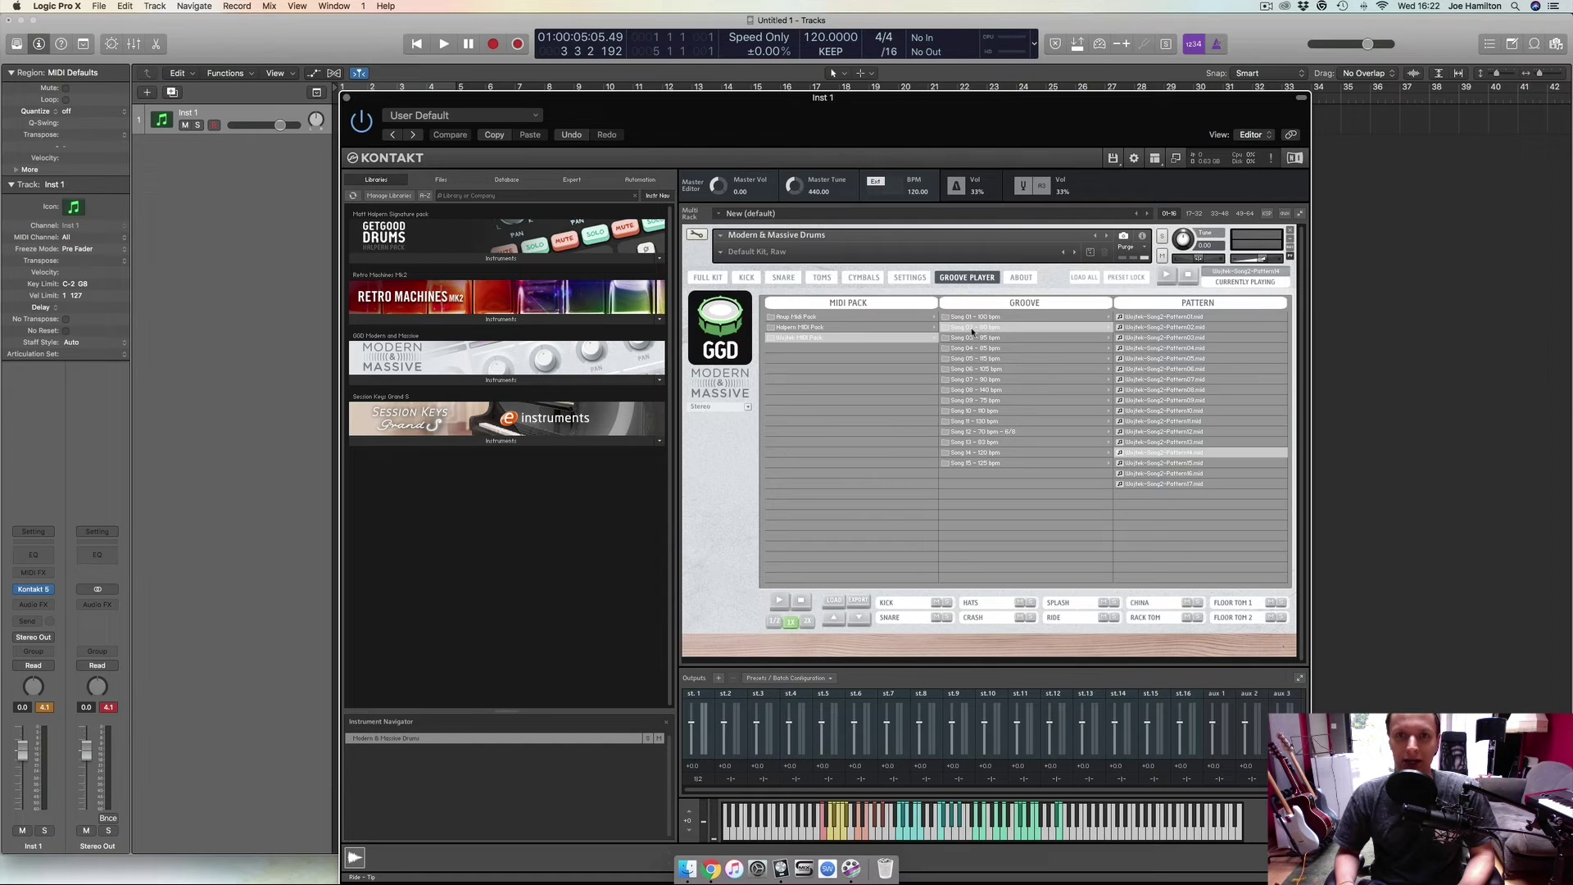
Change the Logic project tempo from 120 to 80 bpm.
double_click(809, 36)
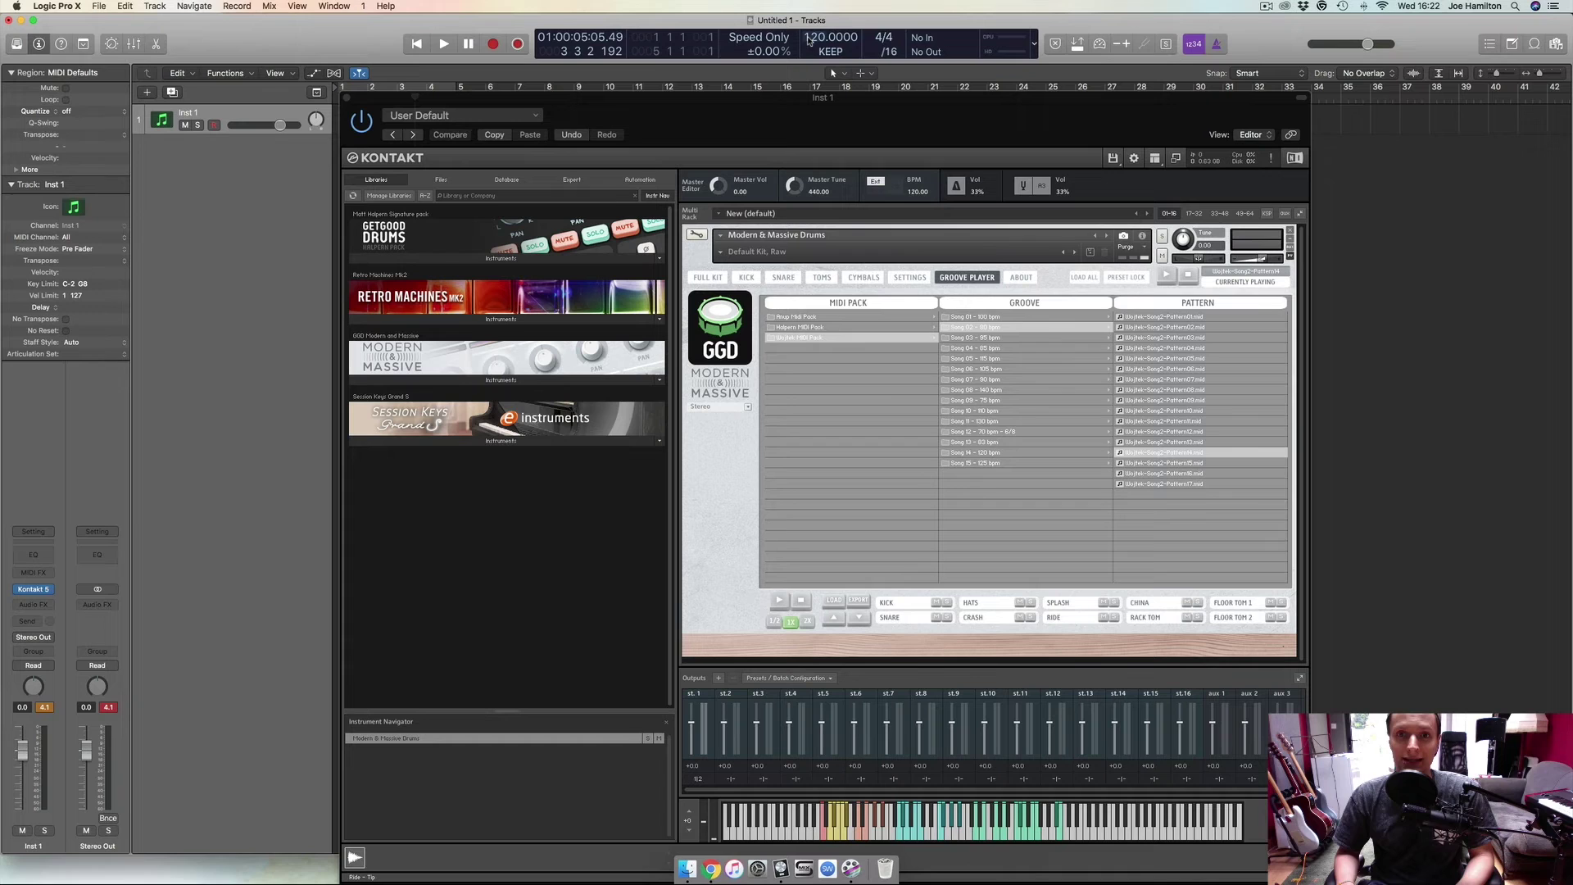
type("80")
key("Return")
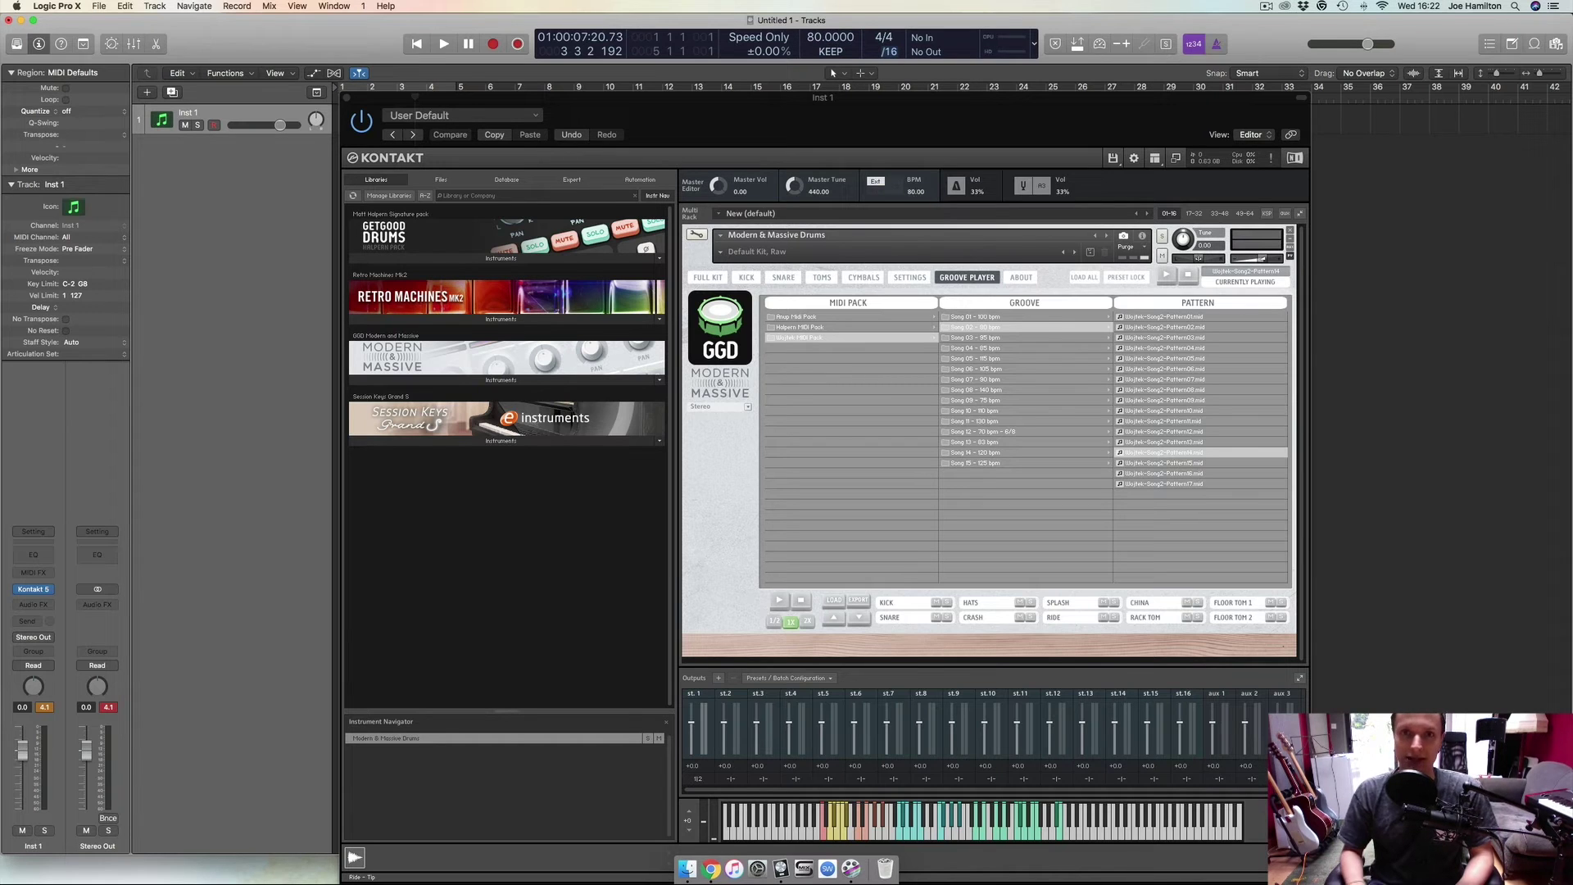
Preview Pattern14 at 80 bpm, then stop it with the Kontakt window moved back up.
left_click(1140, 456)
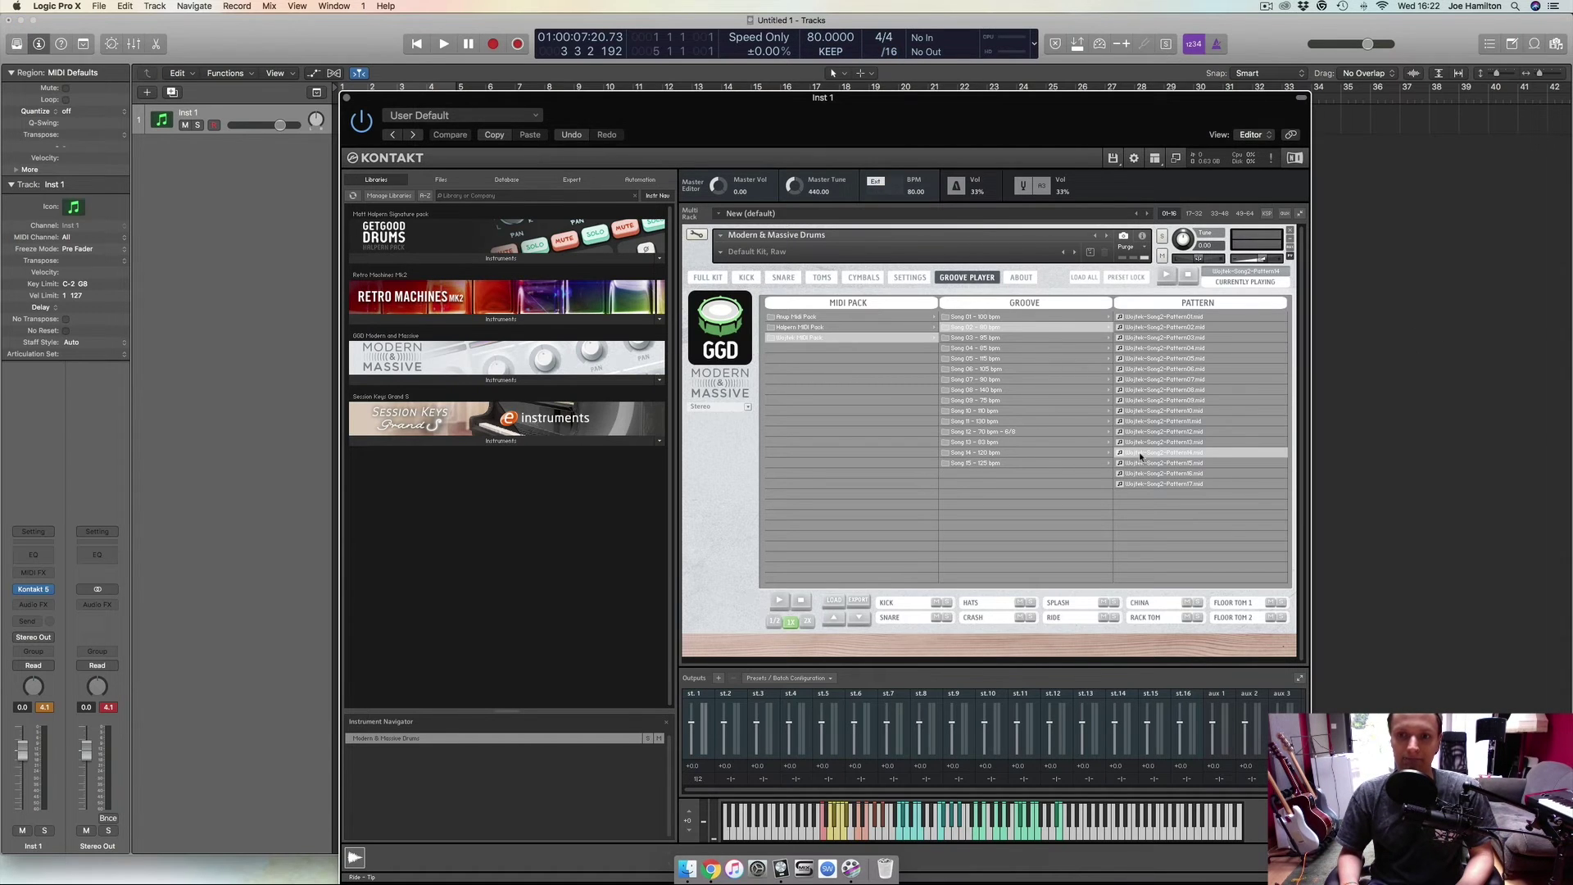
double_click(1141, 453)
left_click_drag(854, 117, 847, 31)
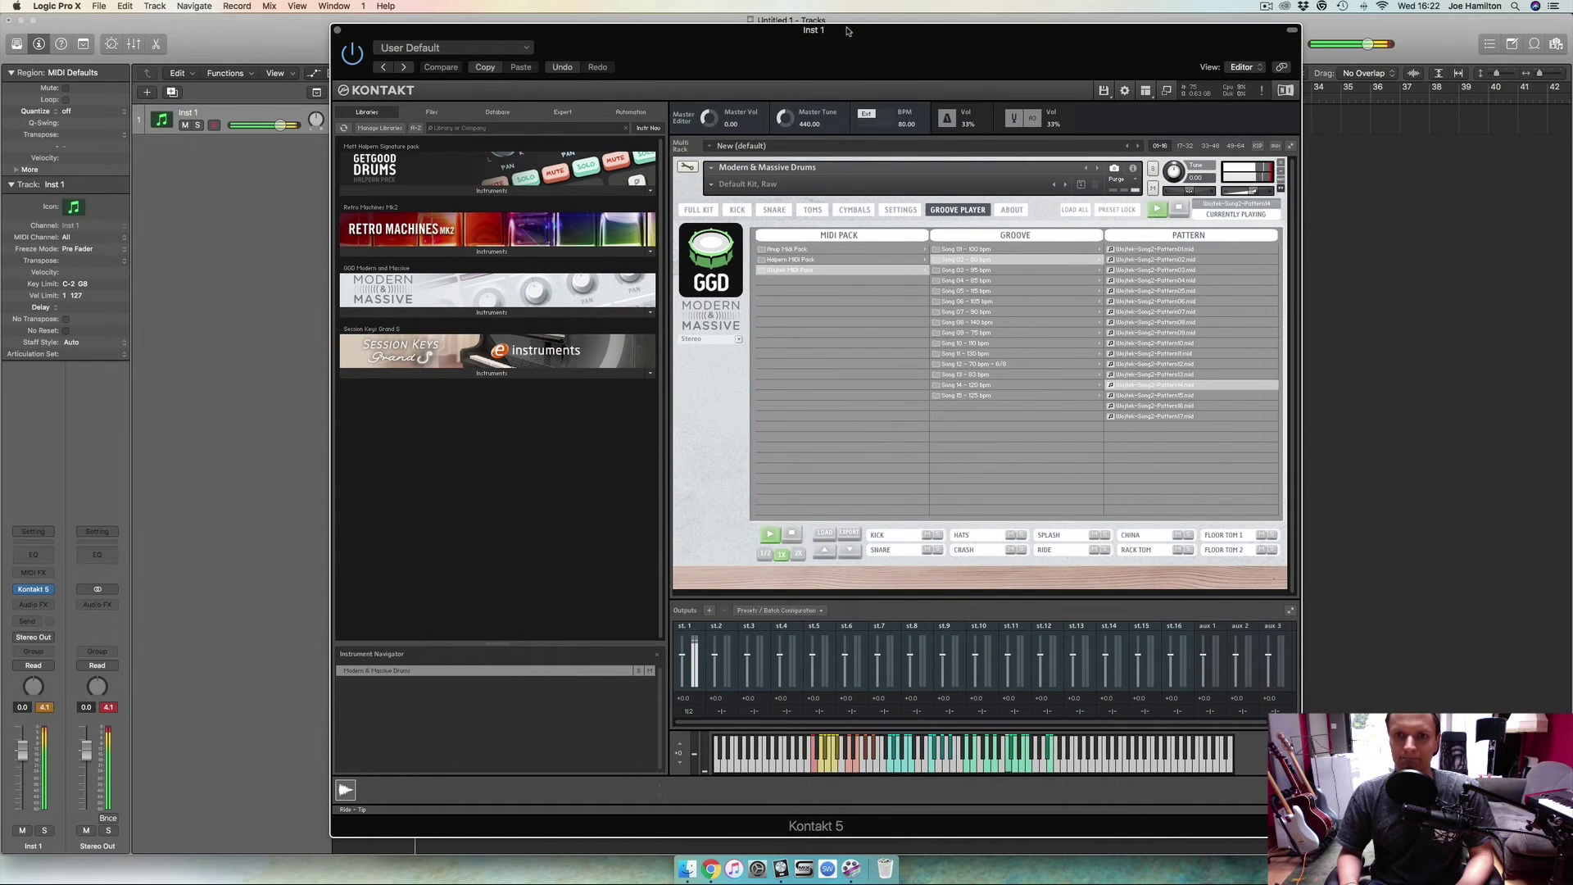
left_click(1179, 210)
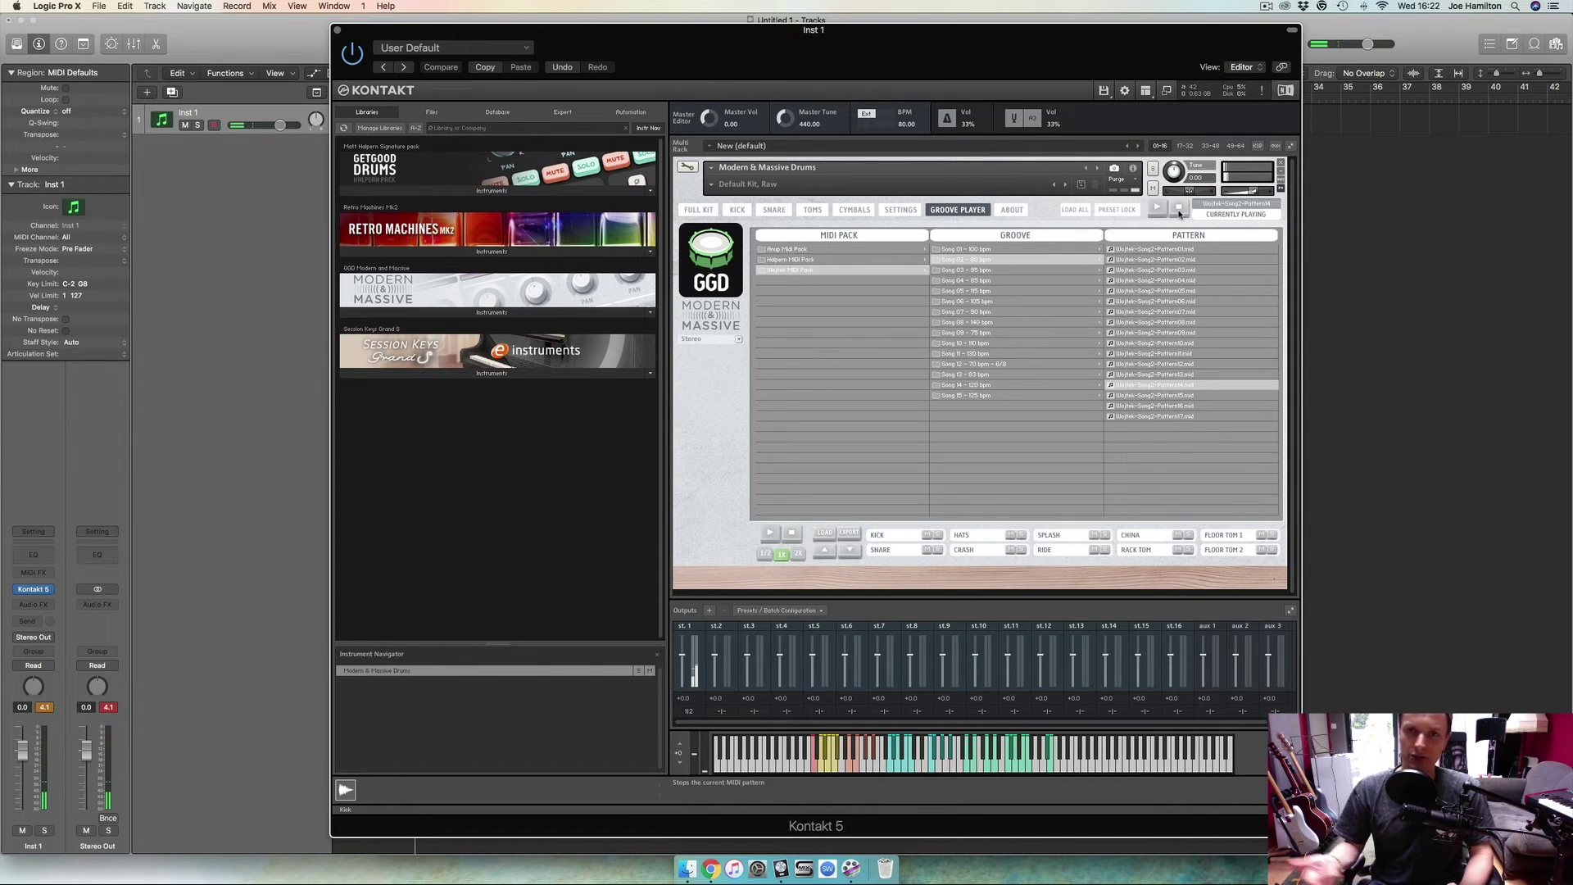
Drag Pattern14 onto Inst 1 as a MIDI Region spanning bars 1–9, then close Kontakt.
left_click_drag(869, 49, 962, 43)
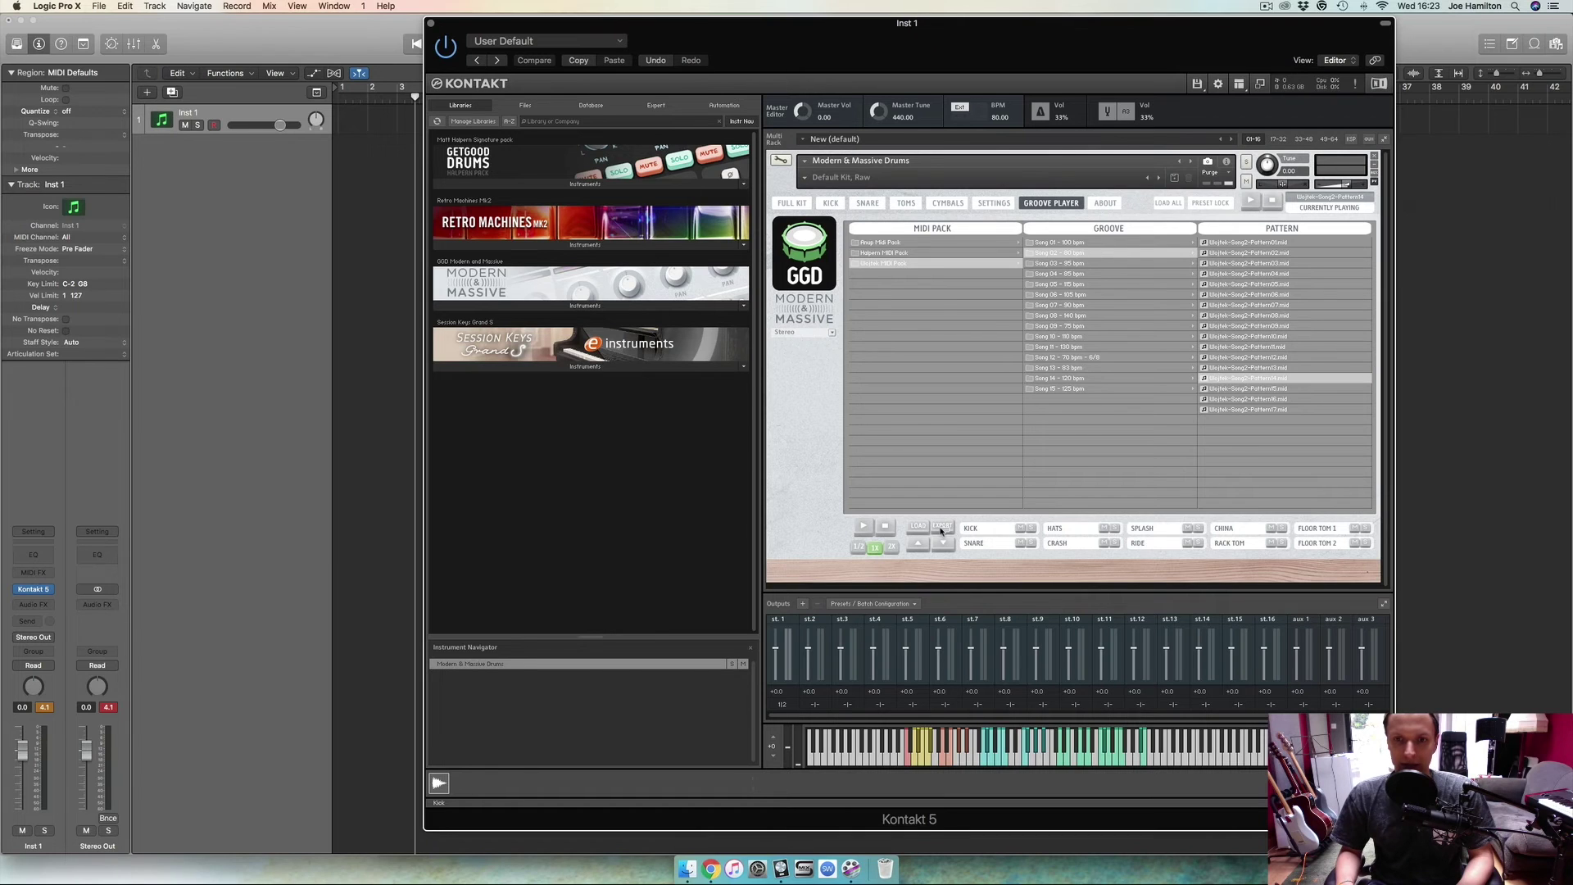
left_click_drag(941, 531, 340, 125)
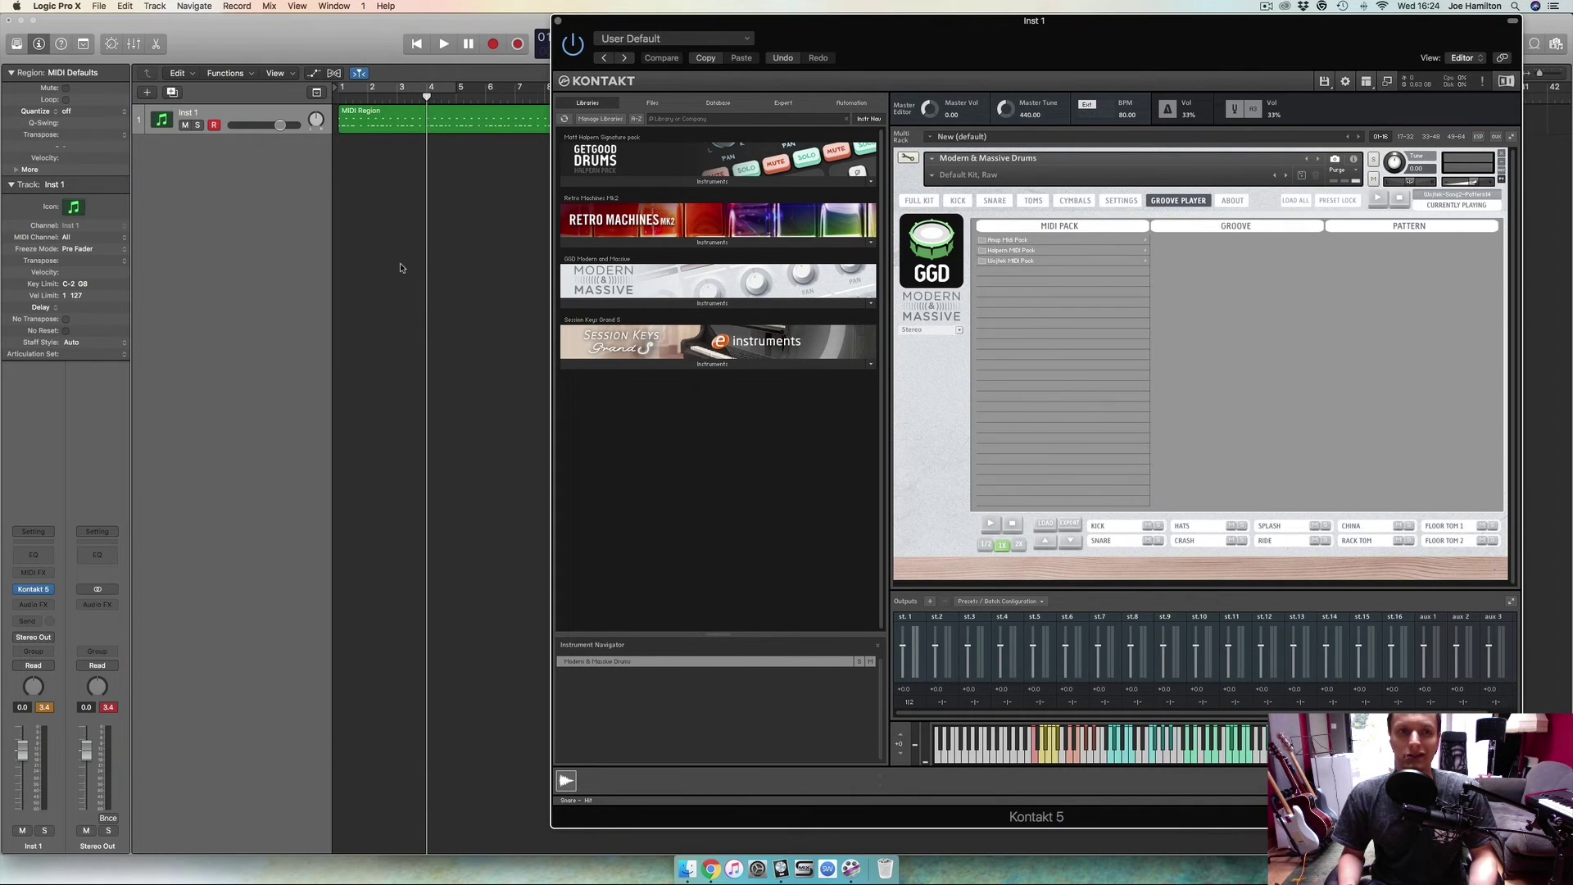
left_click(558, 21)
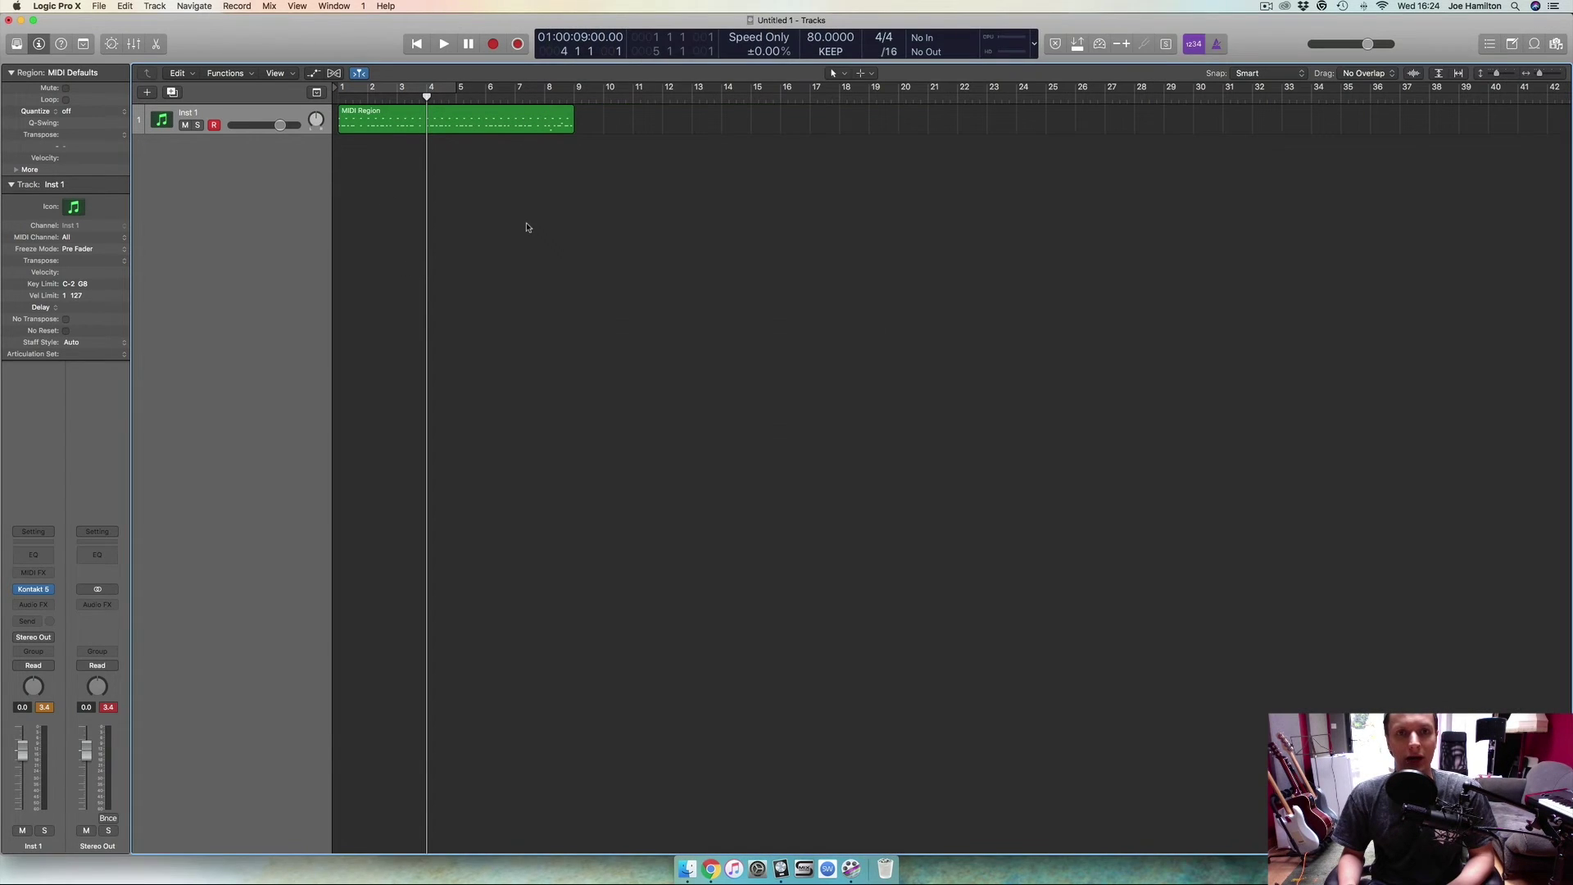
Open the MIDI Region in the Piano Roll, raise one drum note eight semitones, and play it.
left_click(457, 130)
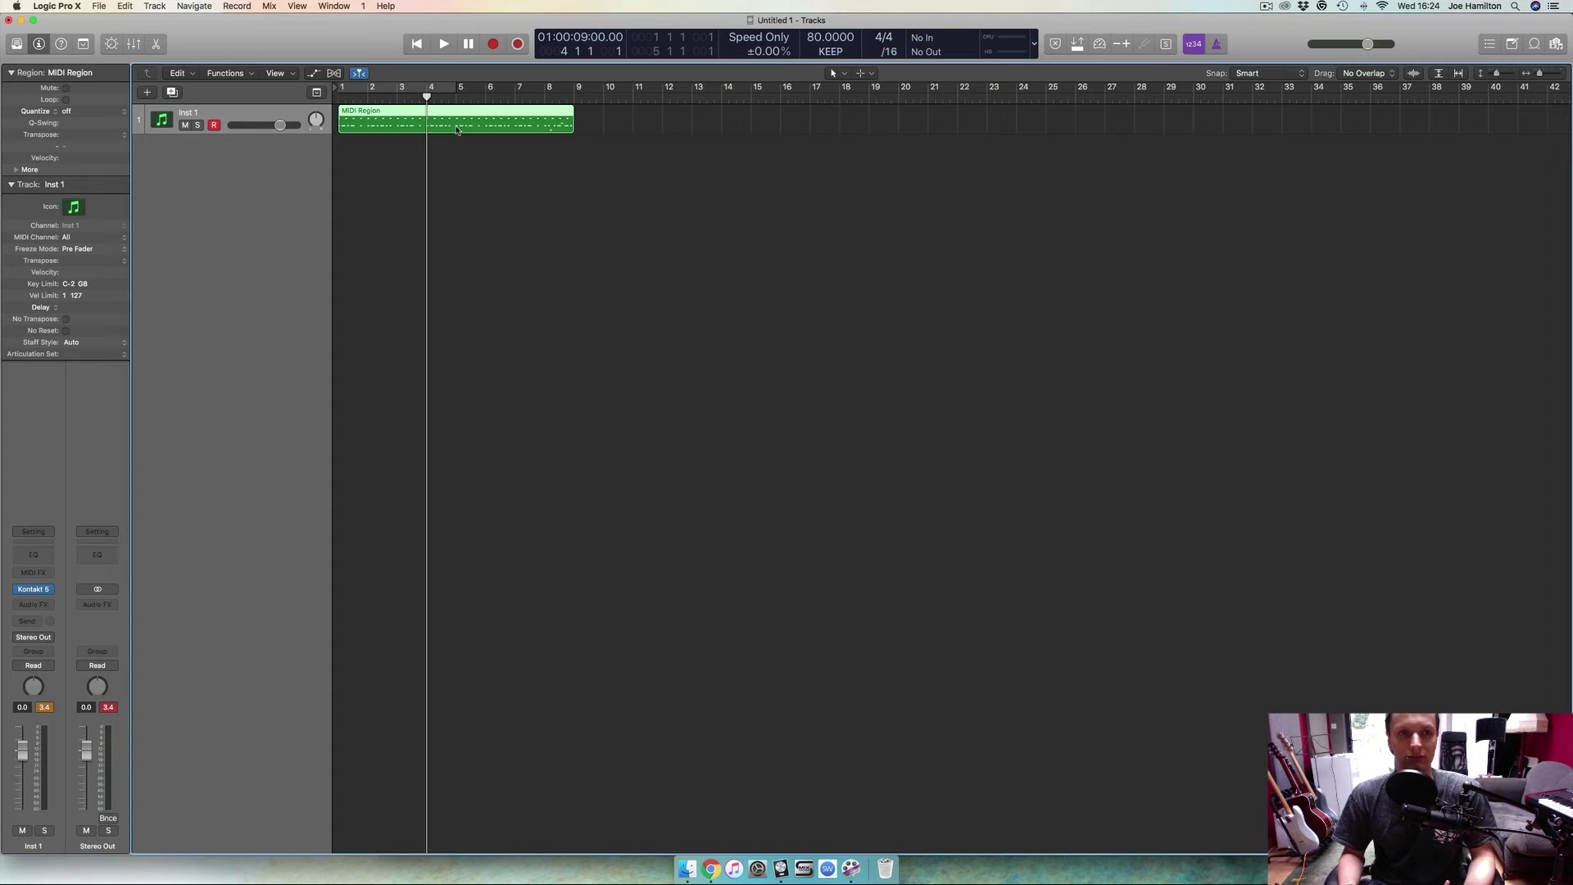
double_click(457, 129)
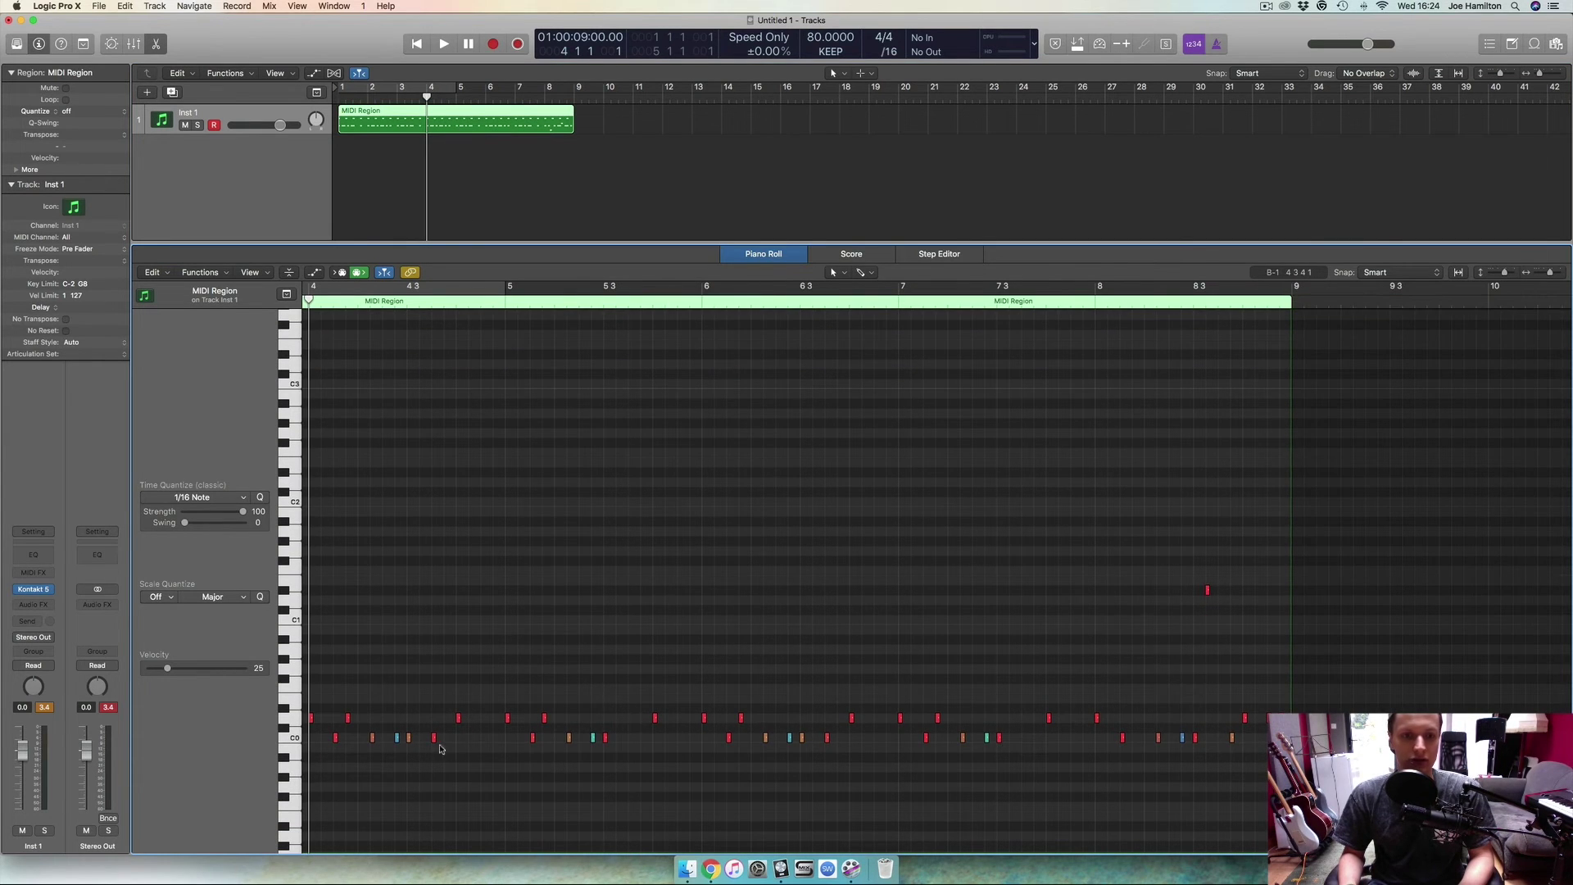
left_click_drag(433, 738, 435, 647)
left_click(481, 604)
key("Return")
key("space")
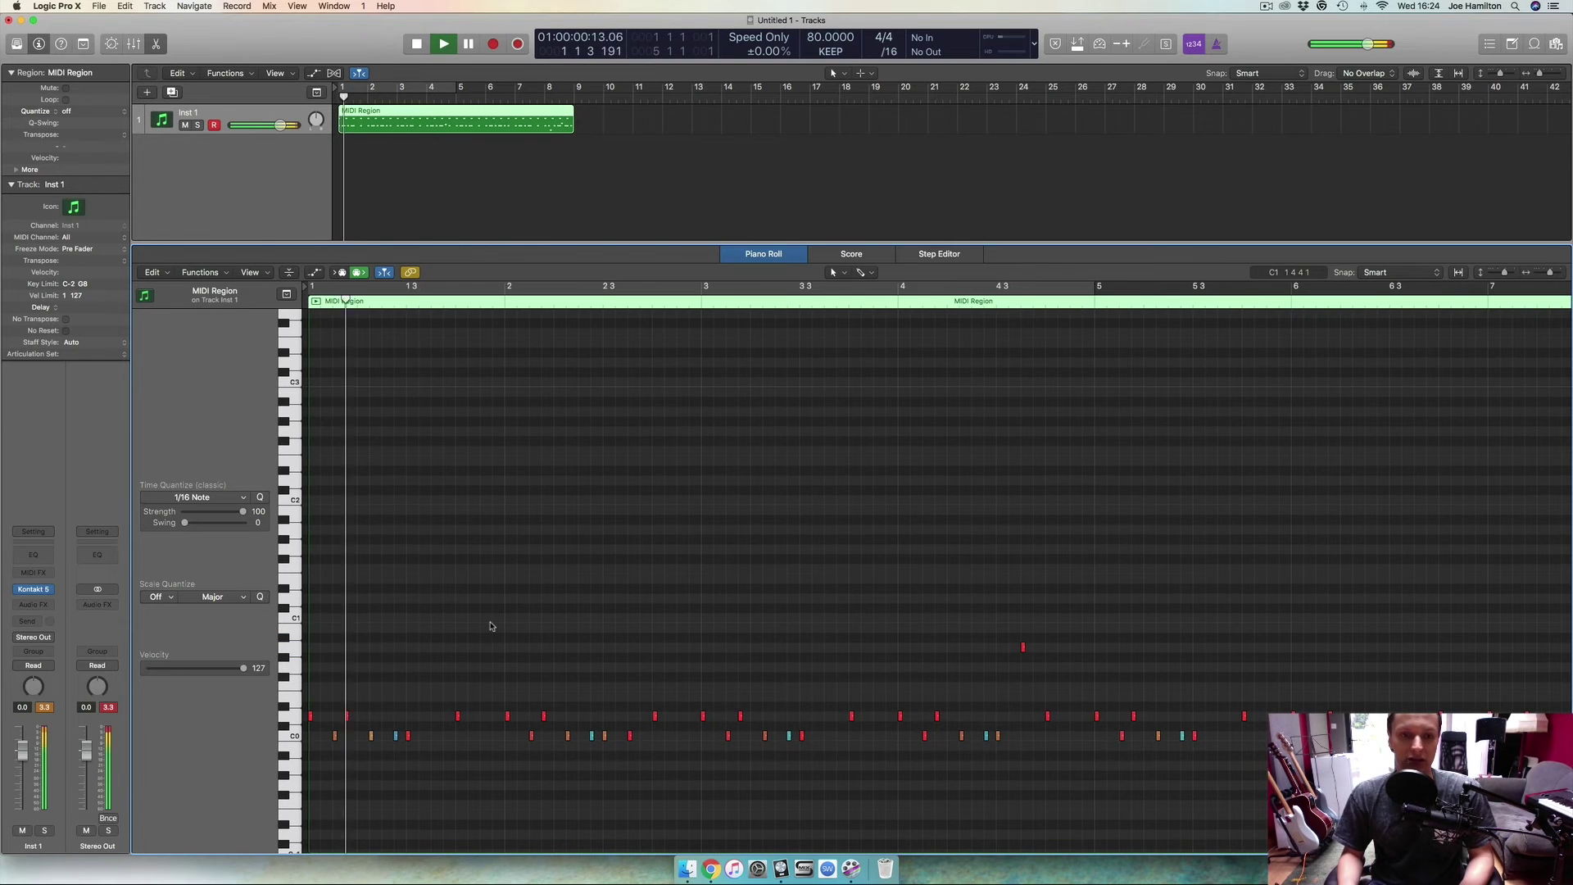
From around bar 4.3, move the raised note down to C#0 and zoom out vertically.
left_click(974, 286)
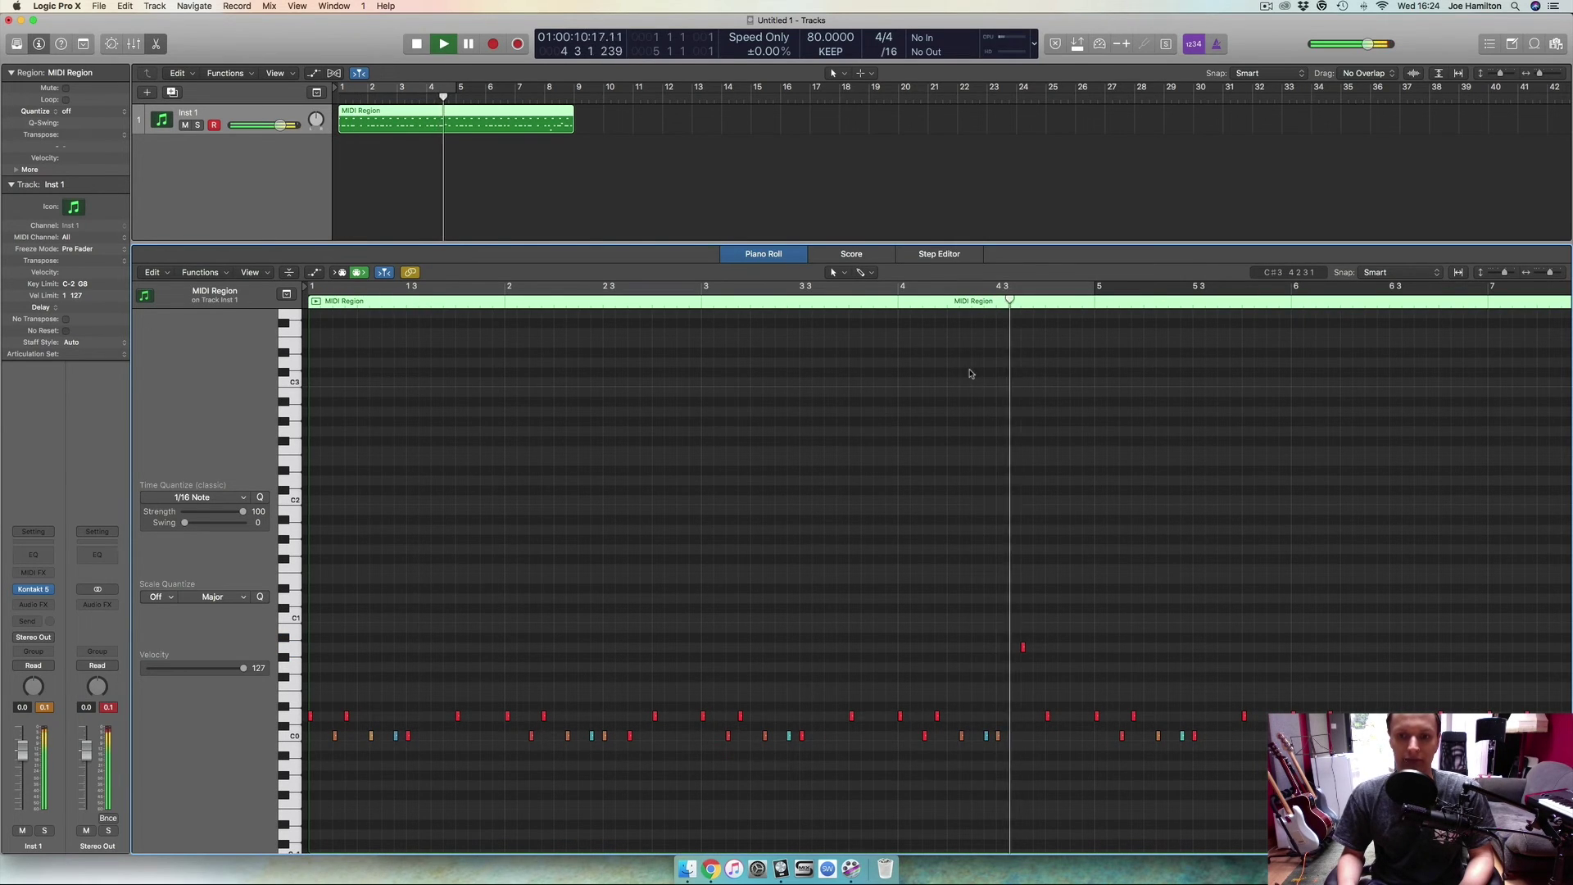
left_click_drag(1107, 648, 1024, 725)
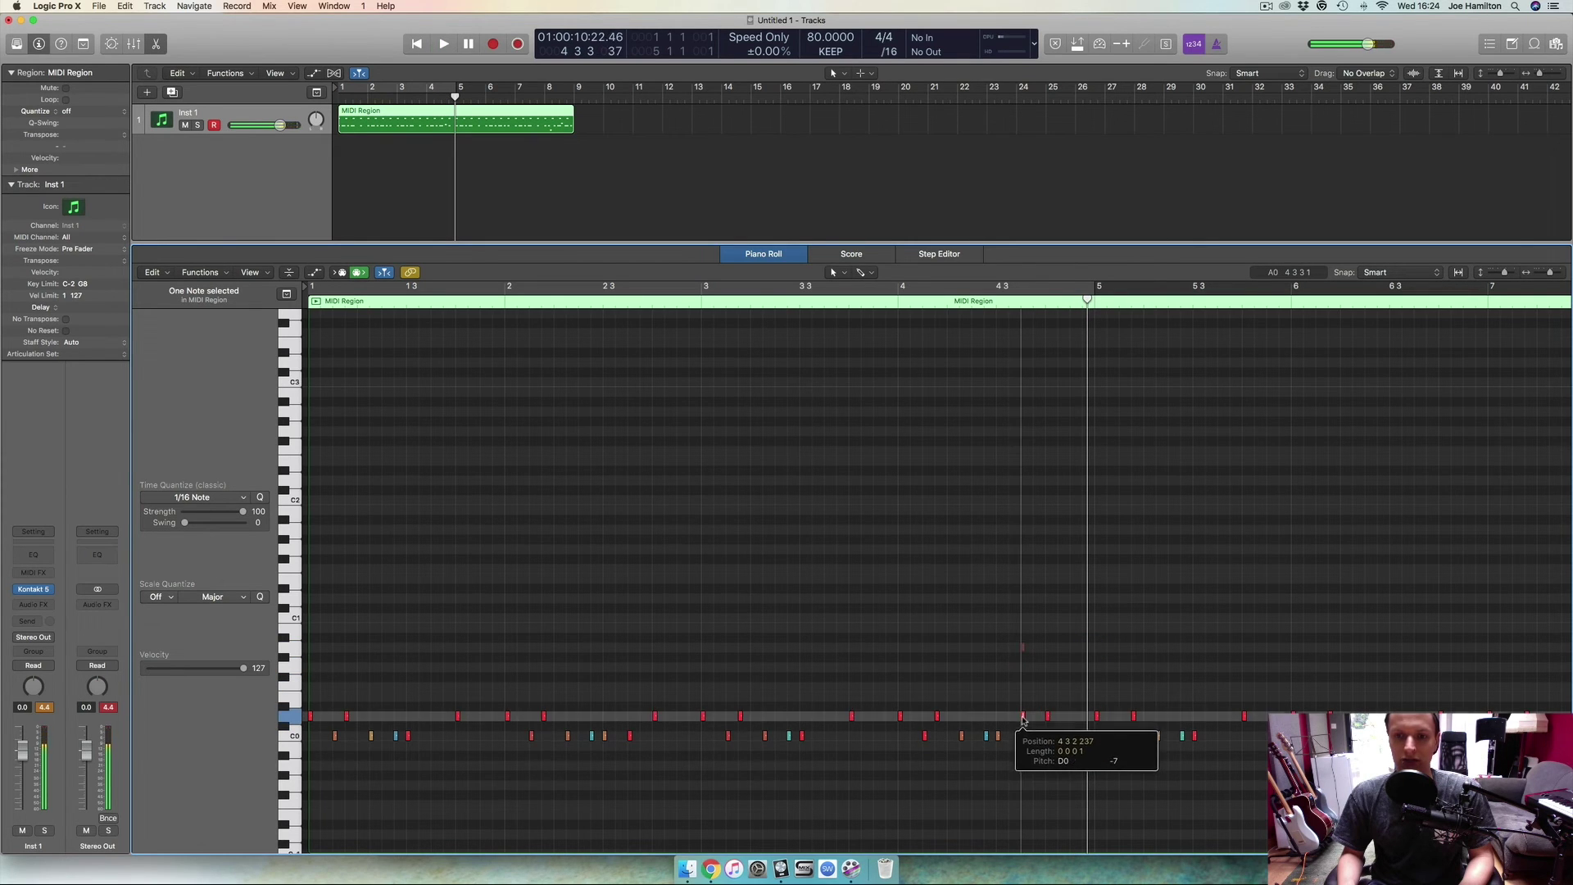
left_click(976, 604)
key("super+Up")
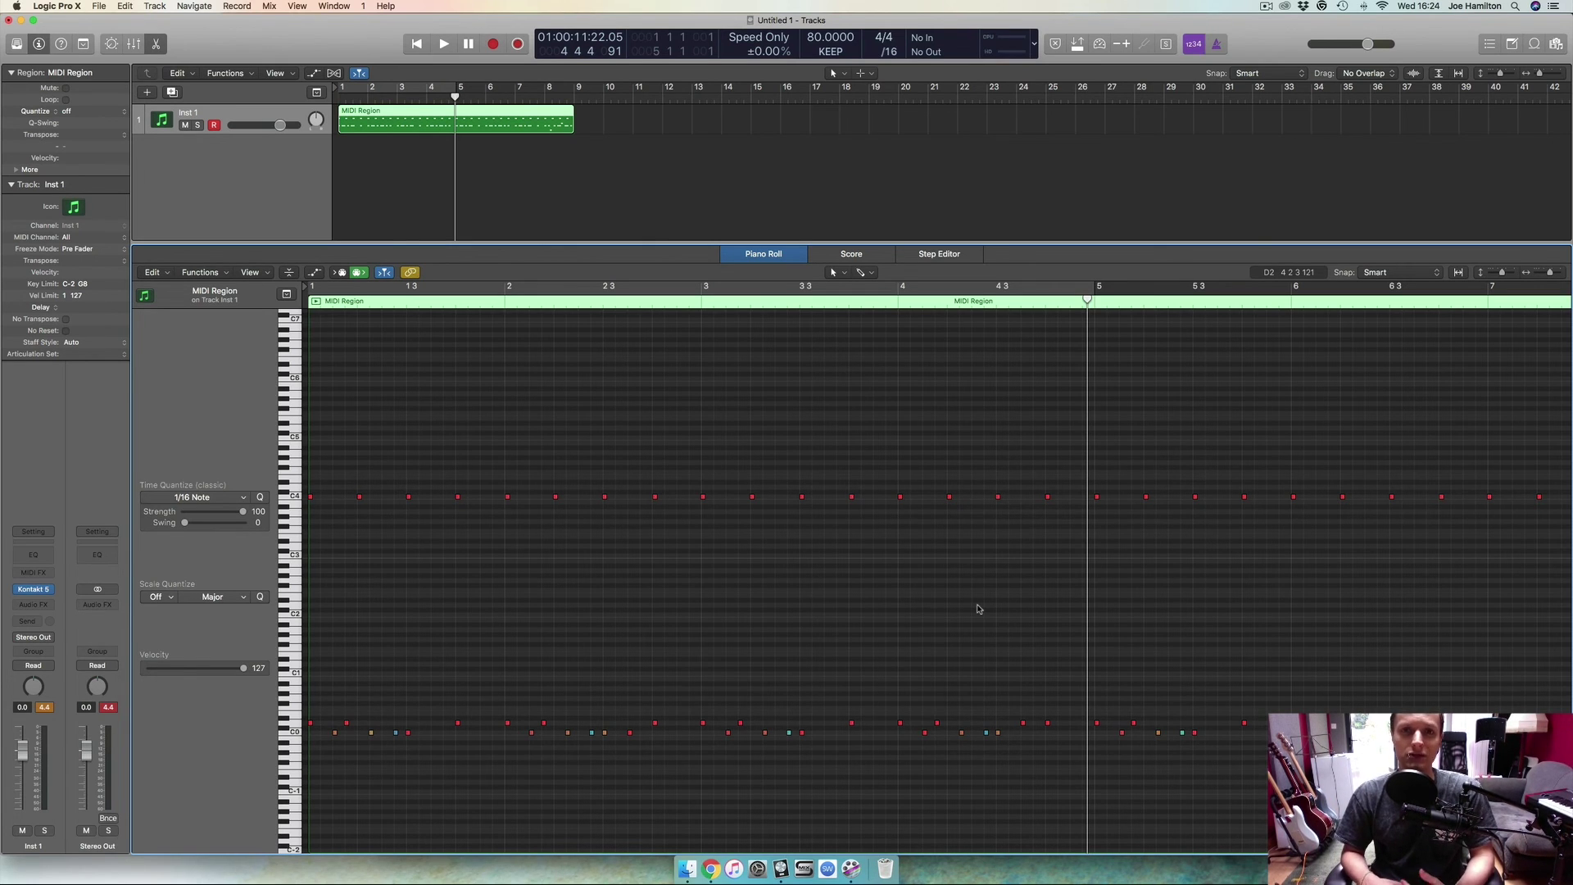
Reopen Kontakt 5 from the Inst 1 channel strip's instrument slot.
left_click(35, 590)
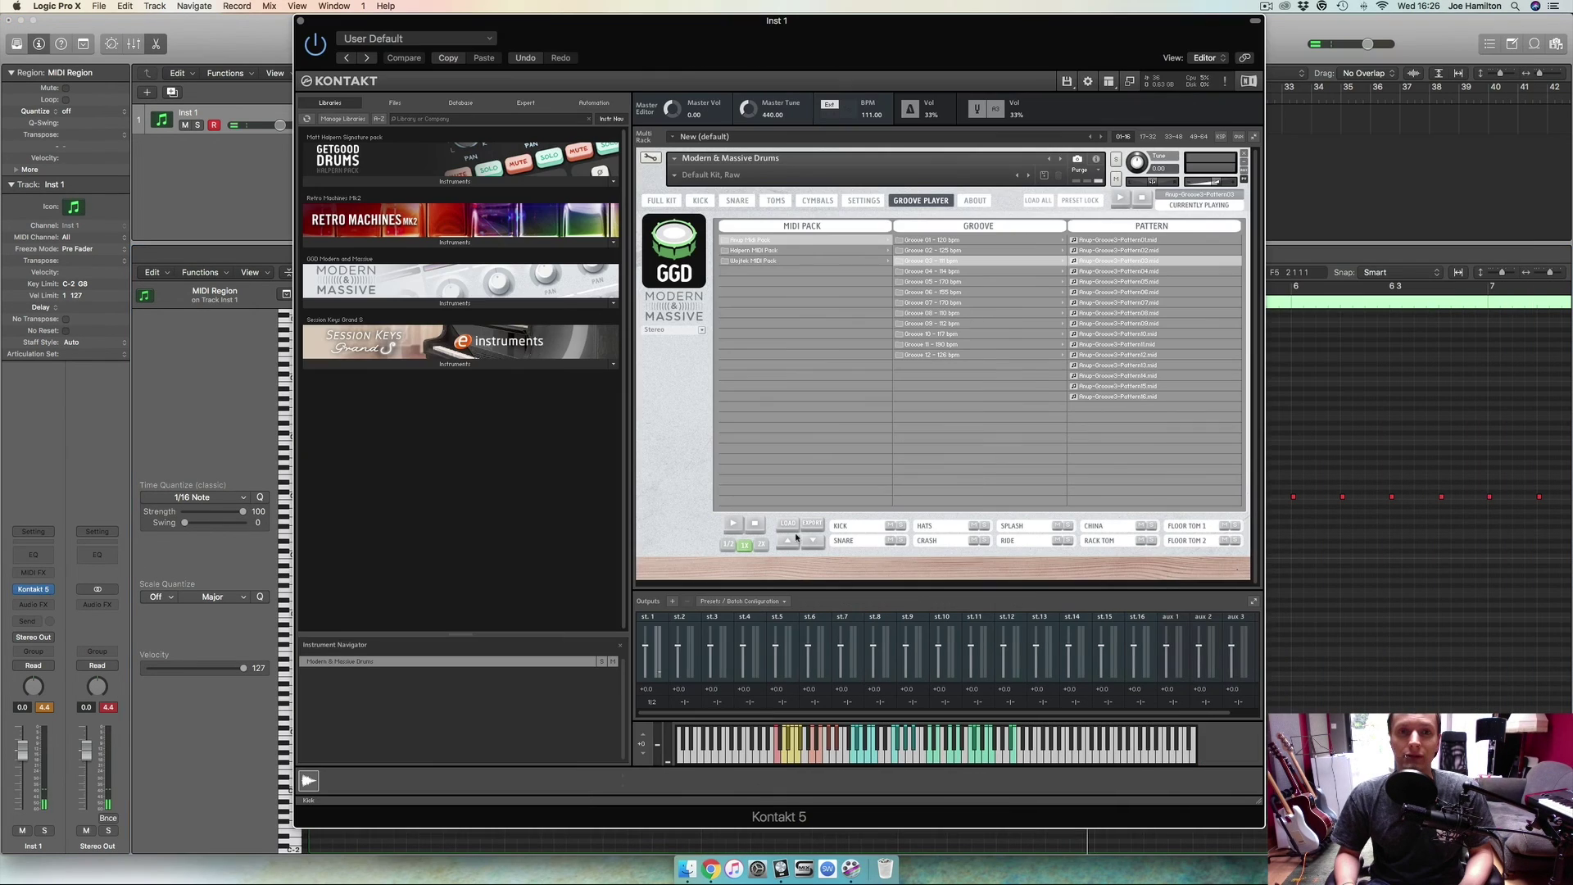